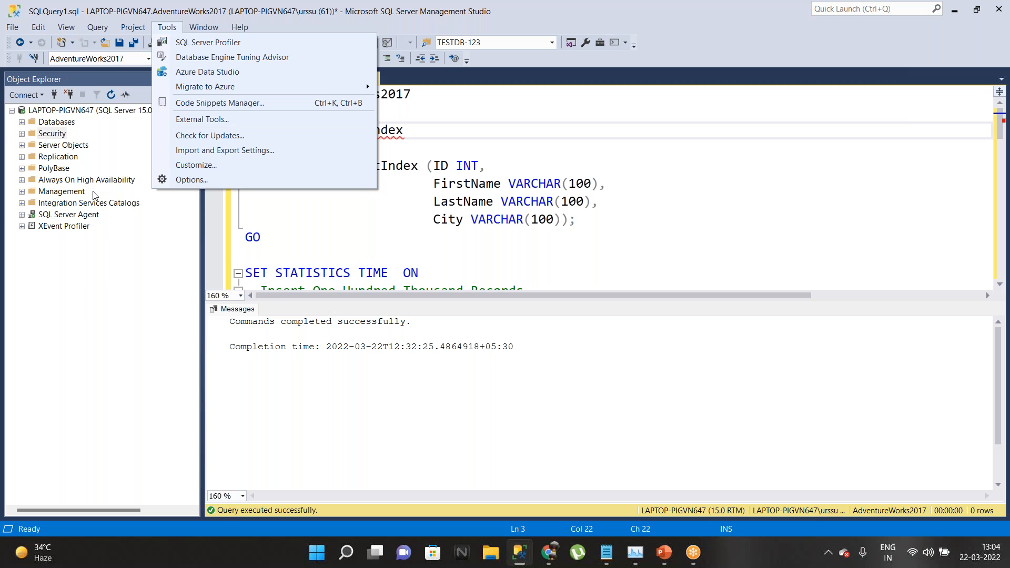
Step: Open a Windows login's Properties under Security > Logins at its Securables page
left_click(29, 135)
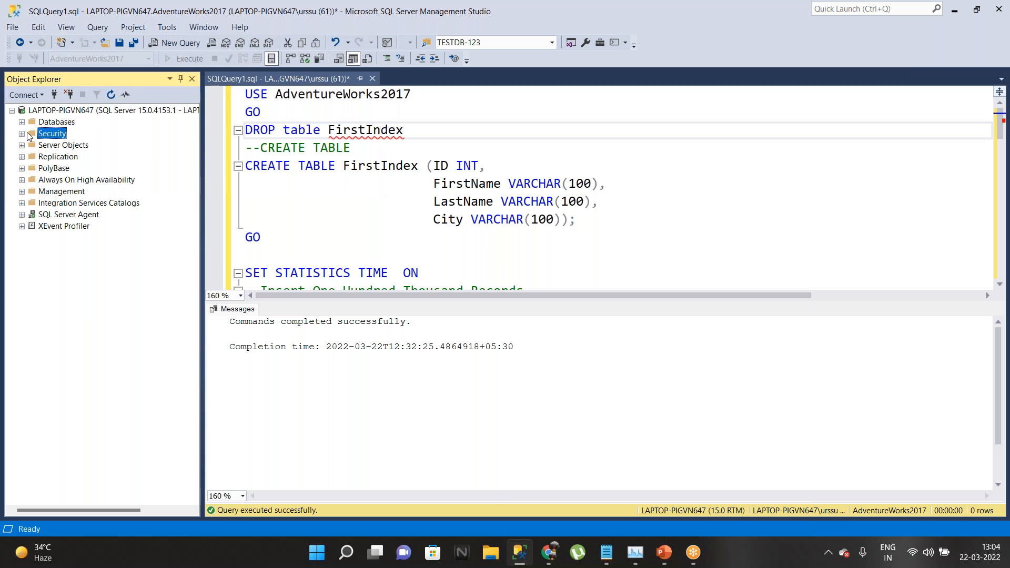
left_click(27, 133)
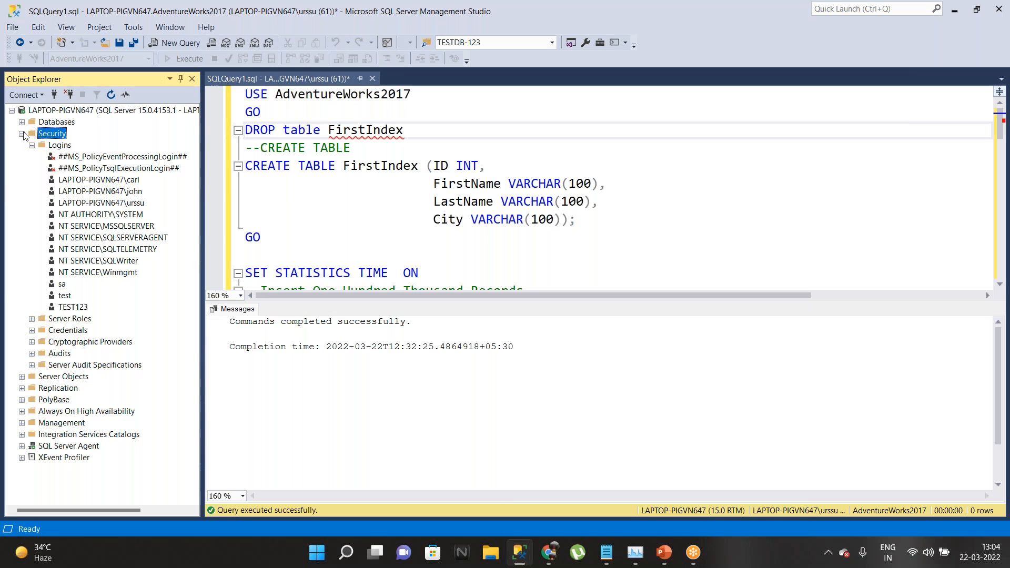
double_click(117, 181)
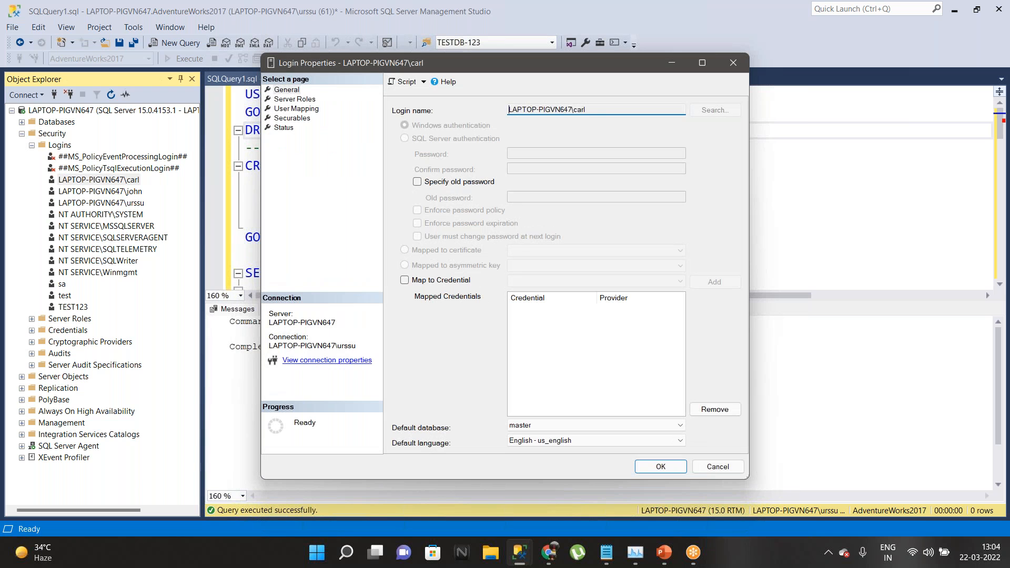
left_click(292, 117)
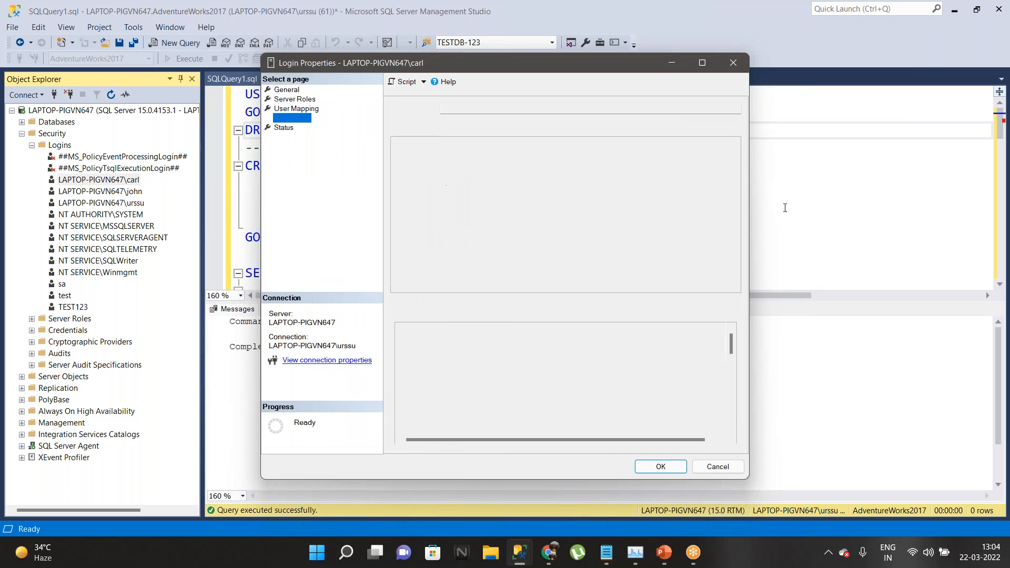
left_click(696, 127)
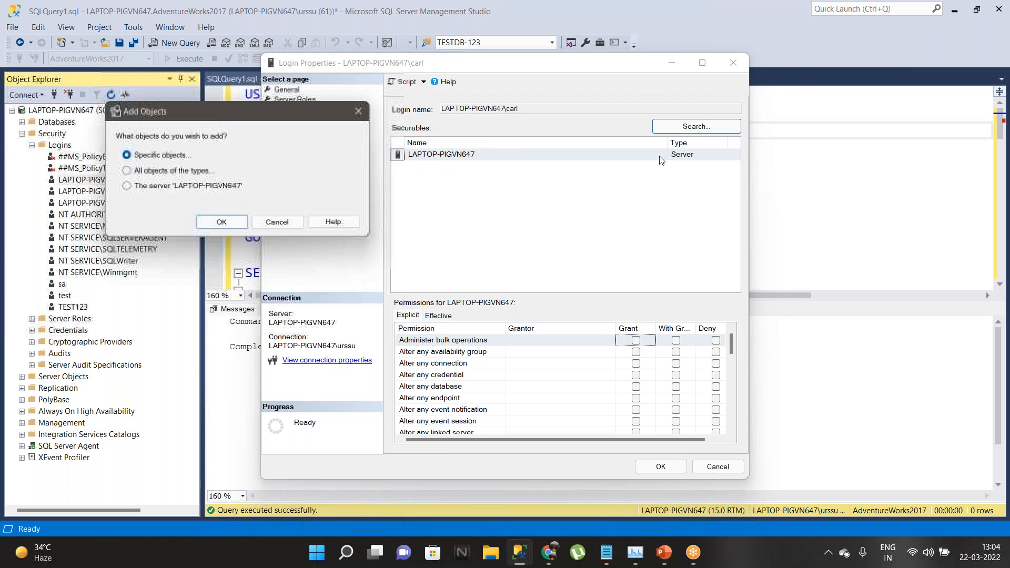
left_click(277, 221)
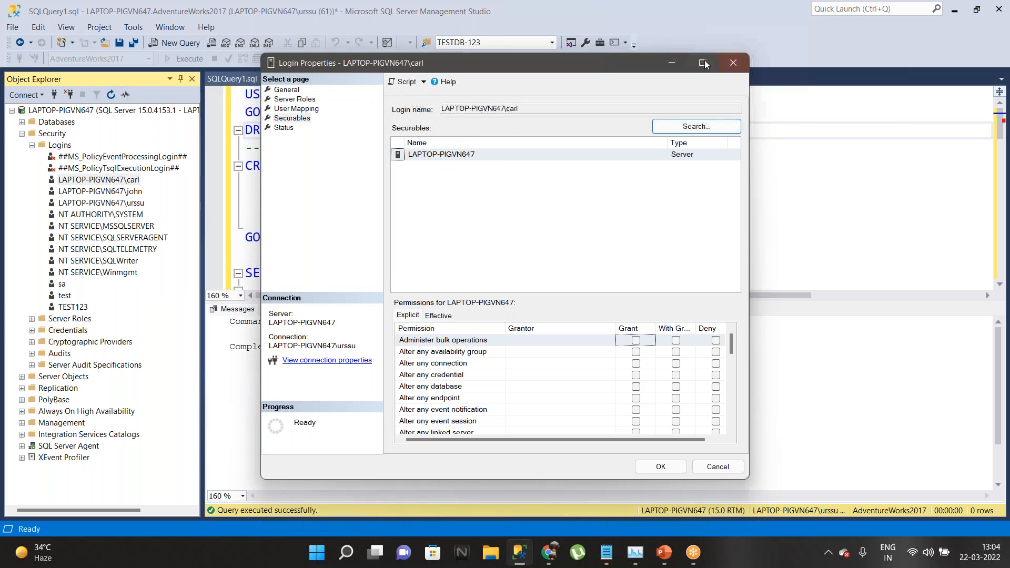
Step: Grant the Alter trace permission to the login
left_click(702, 63)
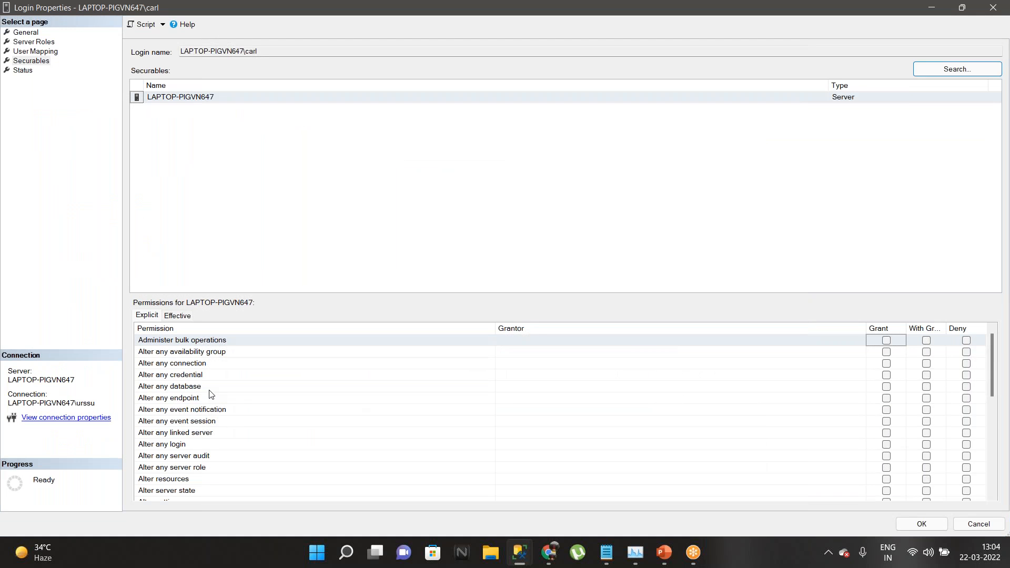
scroll(211, 394, "down", 2)
left_click(156, 447)
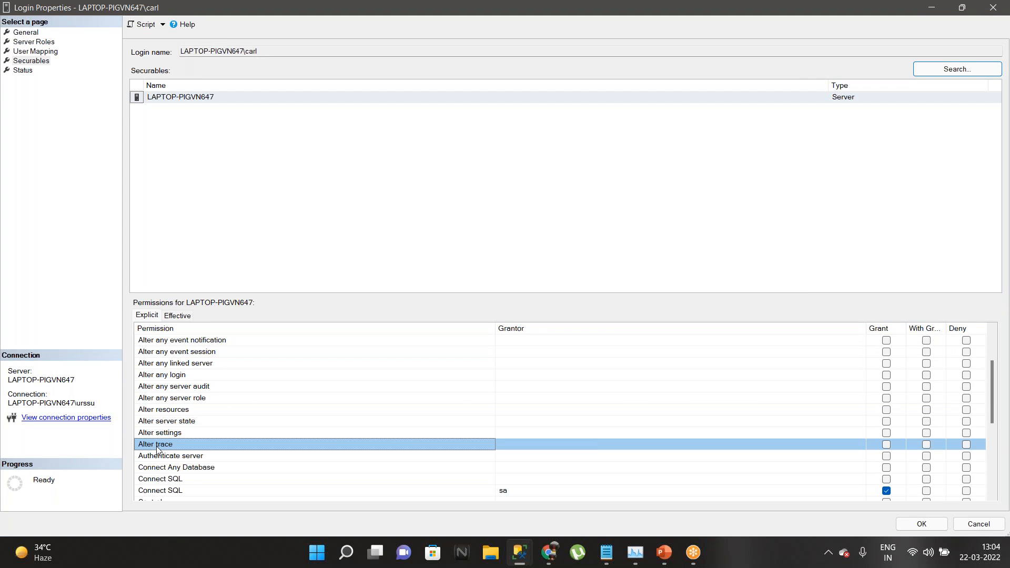
left_click(886, 444)
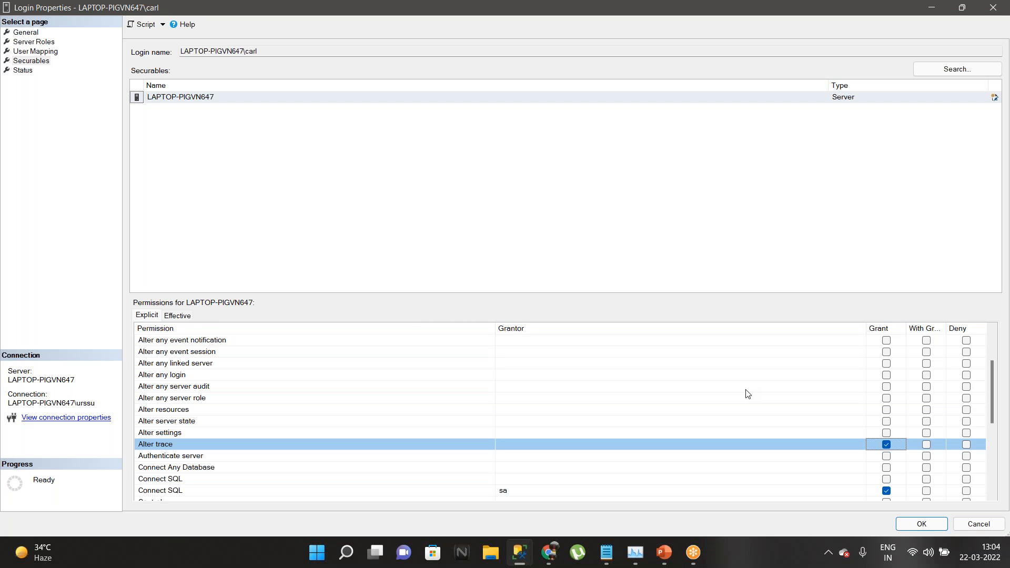
double_click(618, 11)
left_click_drag(598, 78, 507, 313)
Step: Close the login dialog, launch SQL Server Profiler from Tools, and connect it to the local server
left_click(728, 314)
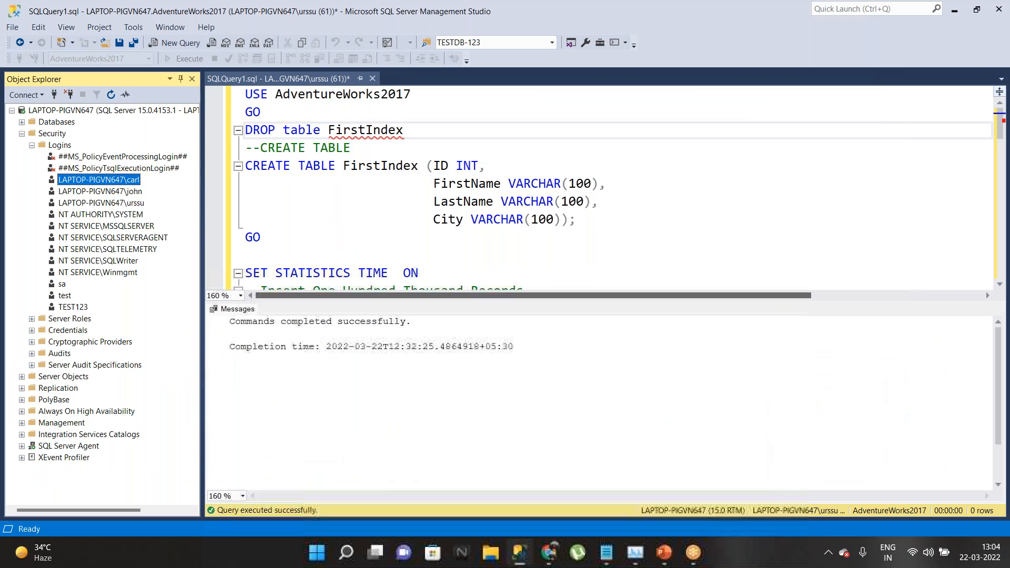
left_click(133, 27)
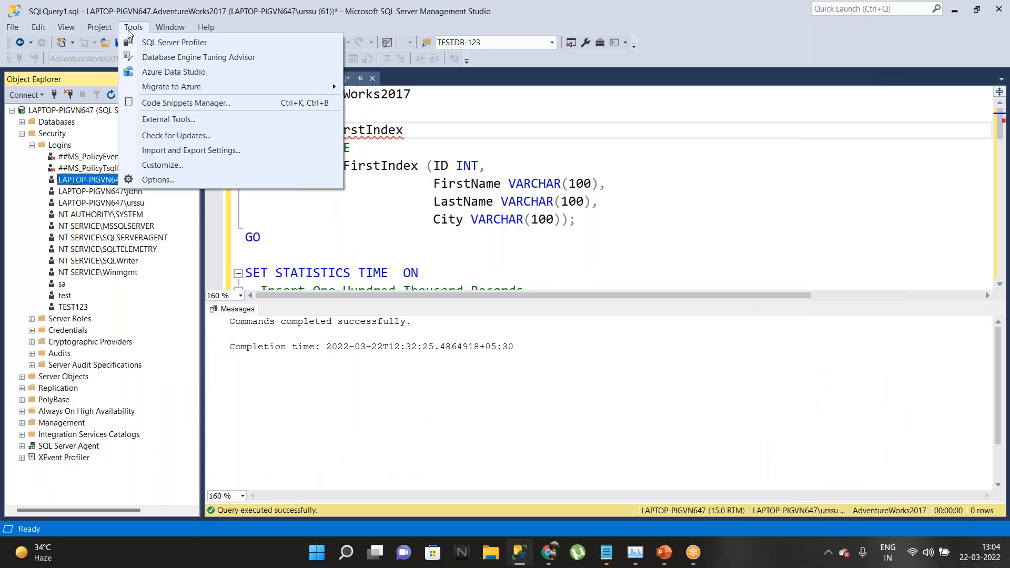
left_click(150, 44)
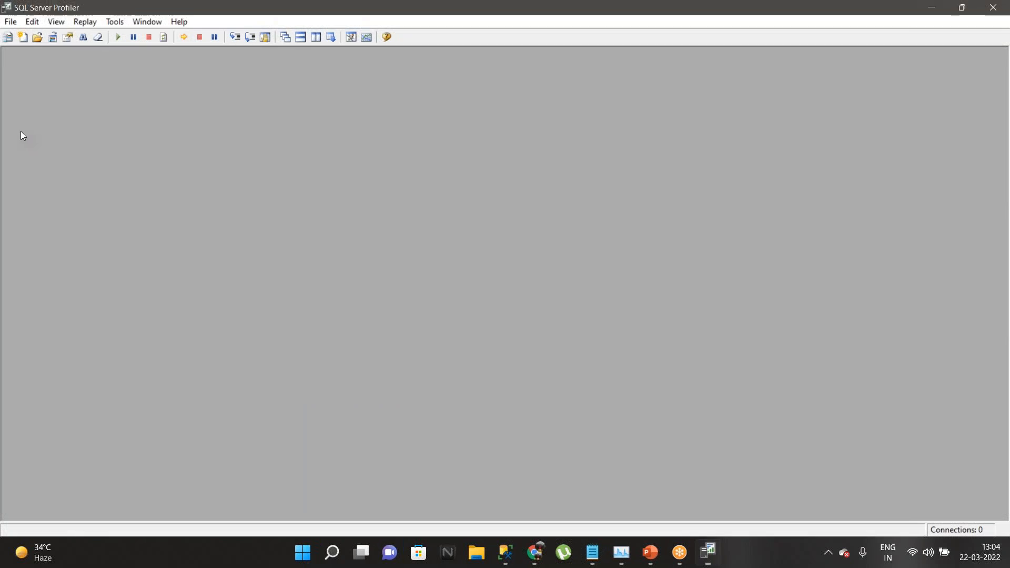
left_click(459, 290)
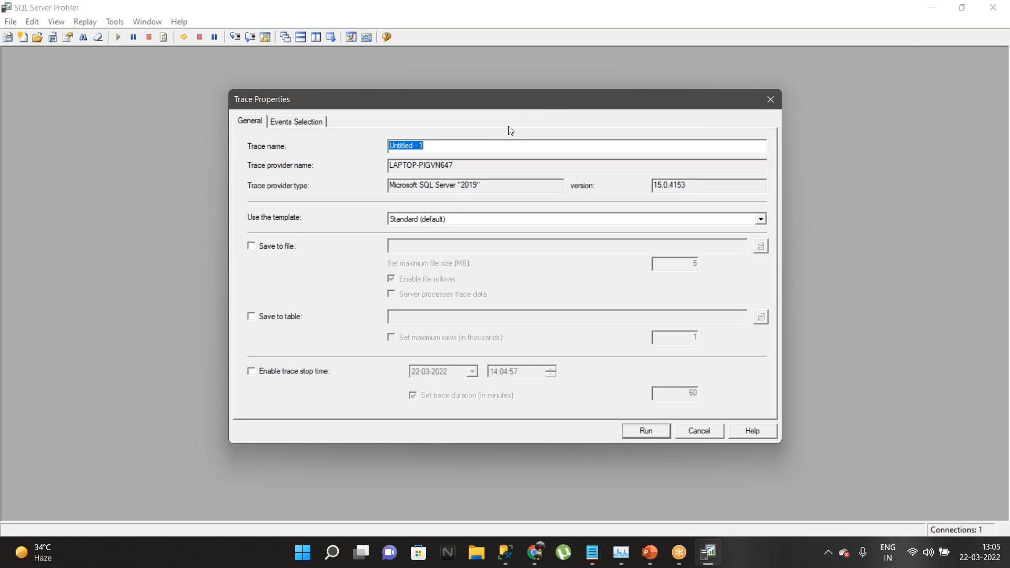
Step: Name the trace SP-trace, keep the Standard (default) template, and view its event selection
type("SP-trace")
left_click(760, 220)
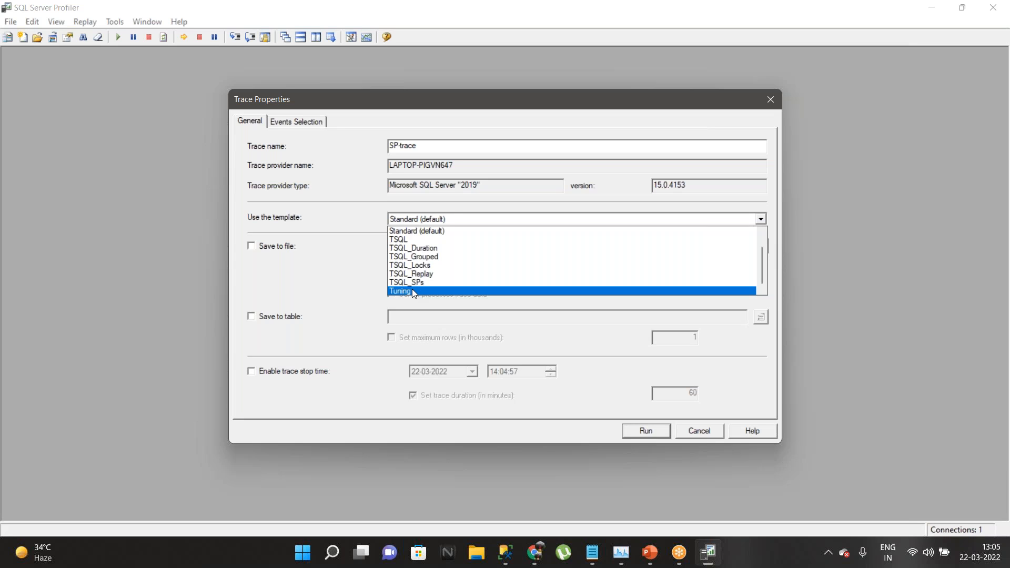
left_click(436, 231)
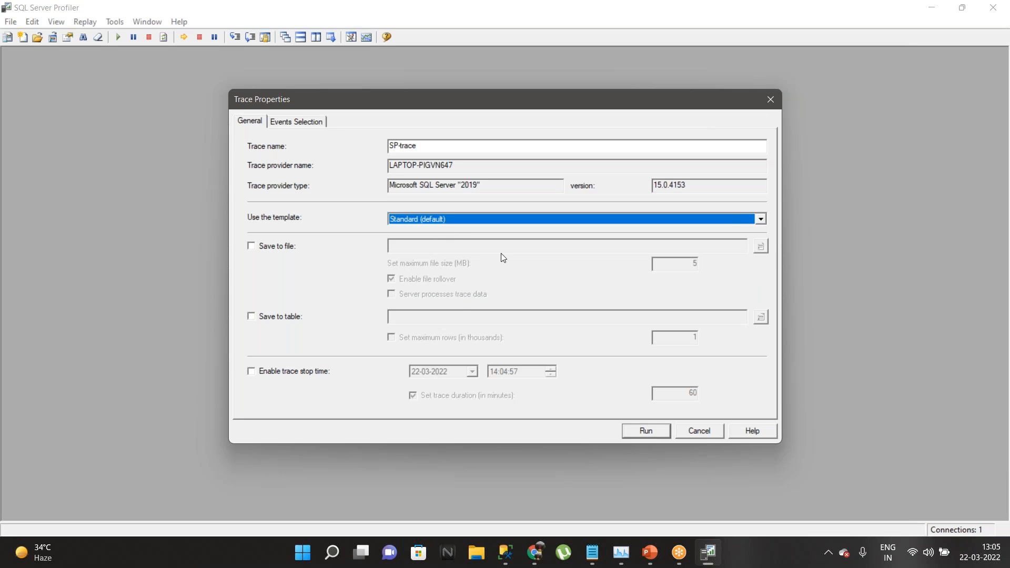
left_click(303, 123)
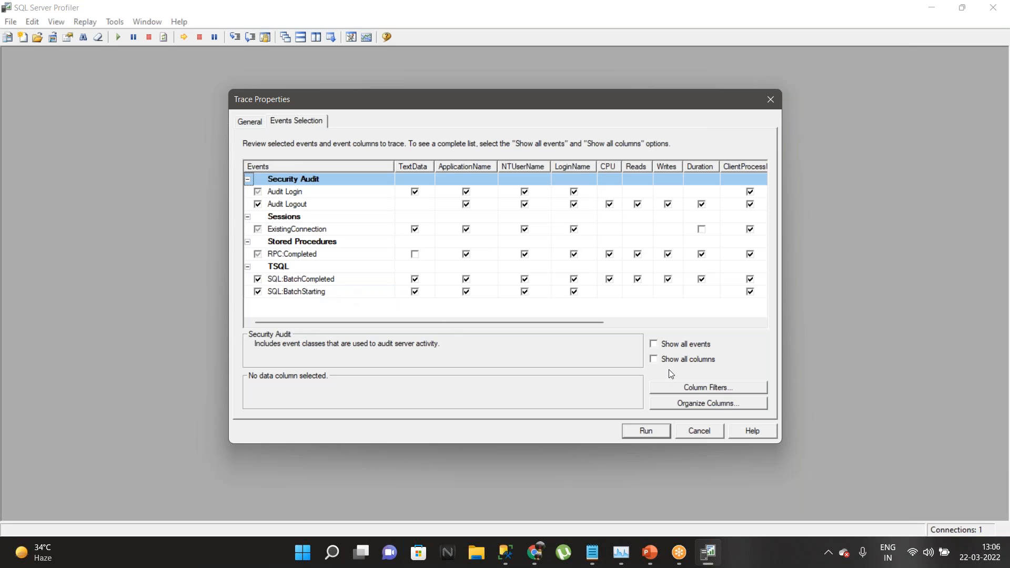
Step: Browse all available trace events, including the Performance category, then return to the selected events only
left_click(653, 344)
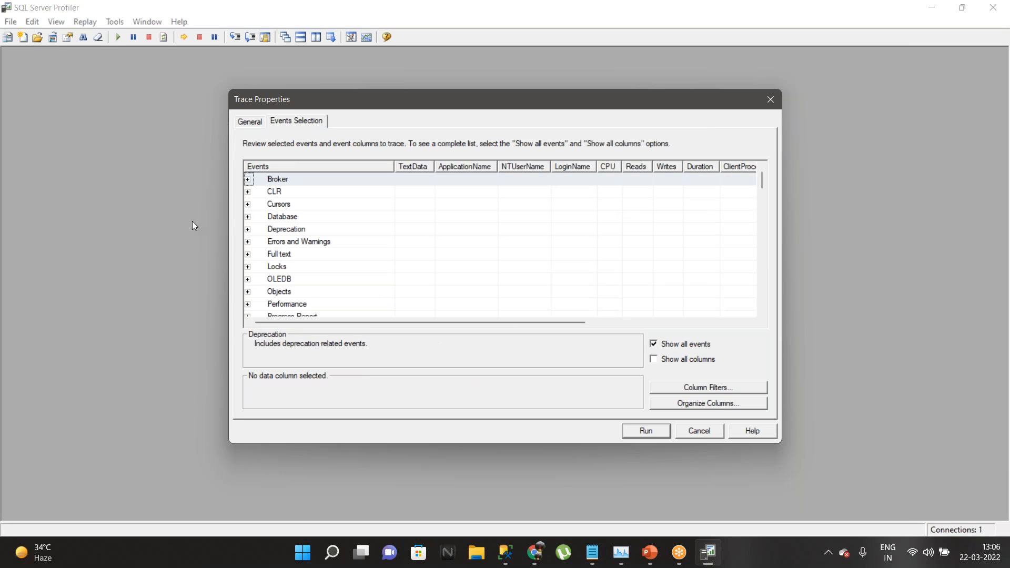
scroll(314, 218, "down", 20)
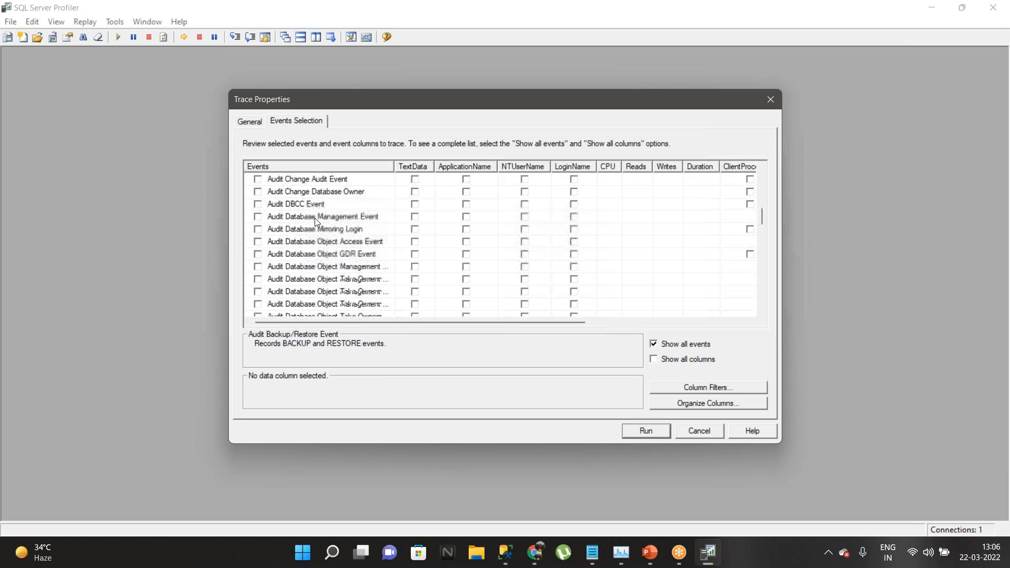
scroll(315, 218, "down", 5)
scroll(315, 217, "up", 20)
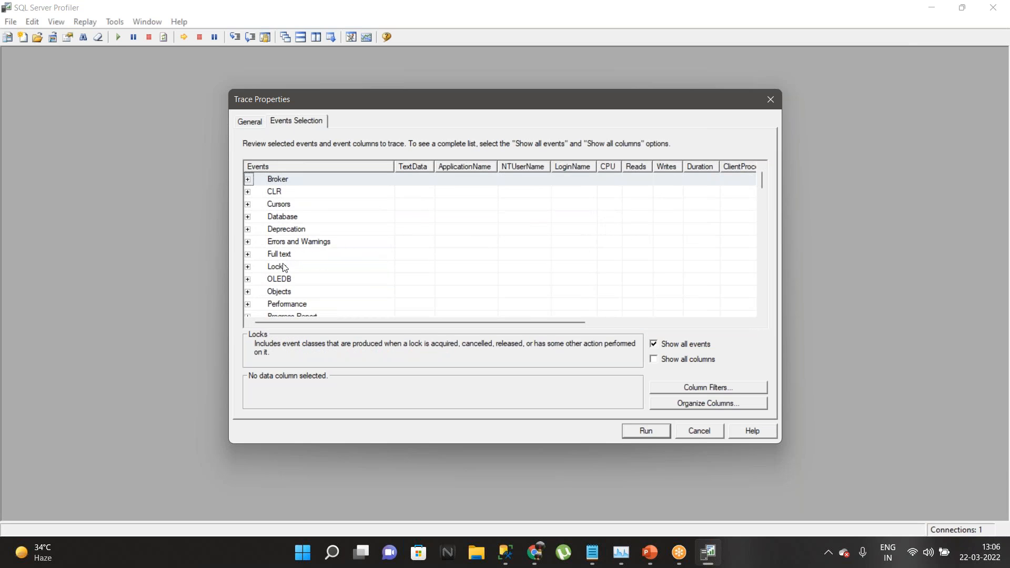
scroll(339, 280, "down", 1)
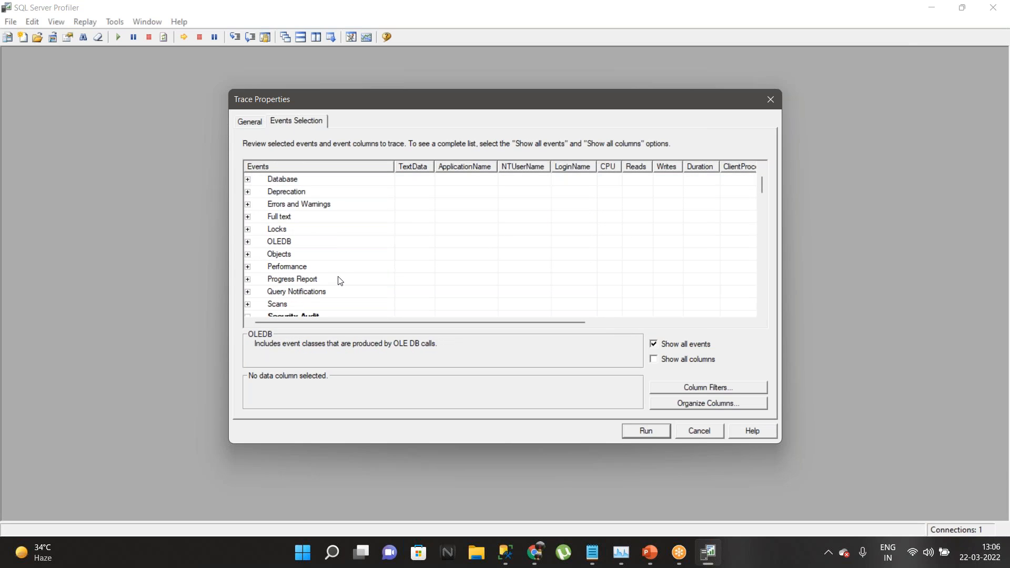
left_click(247, 267)
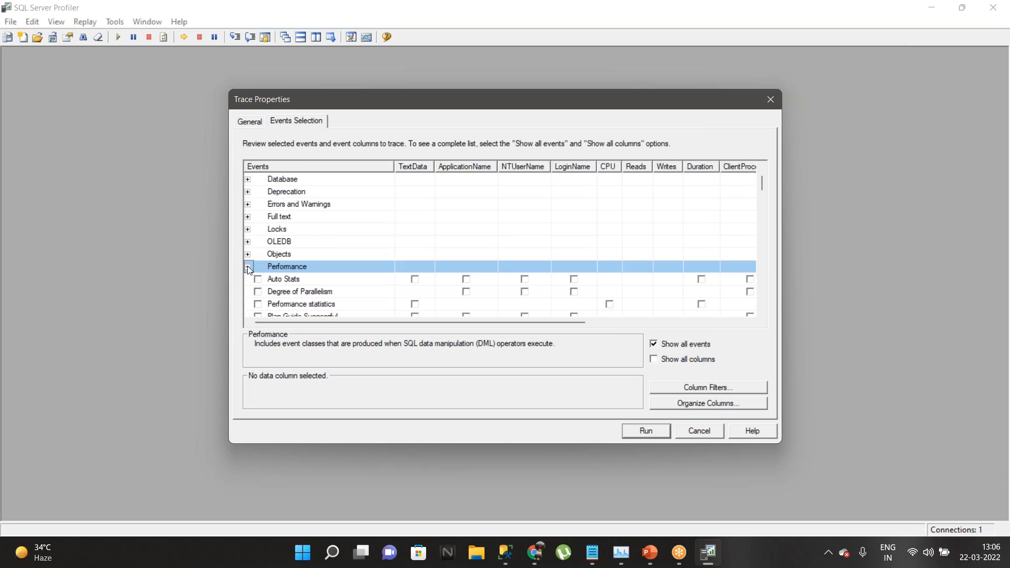
scroll(353, 260, "down", 2)
scroll(354, 260, "down", 4)
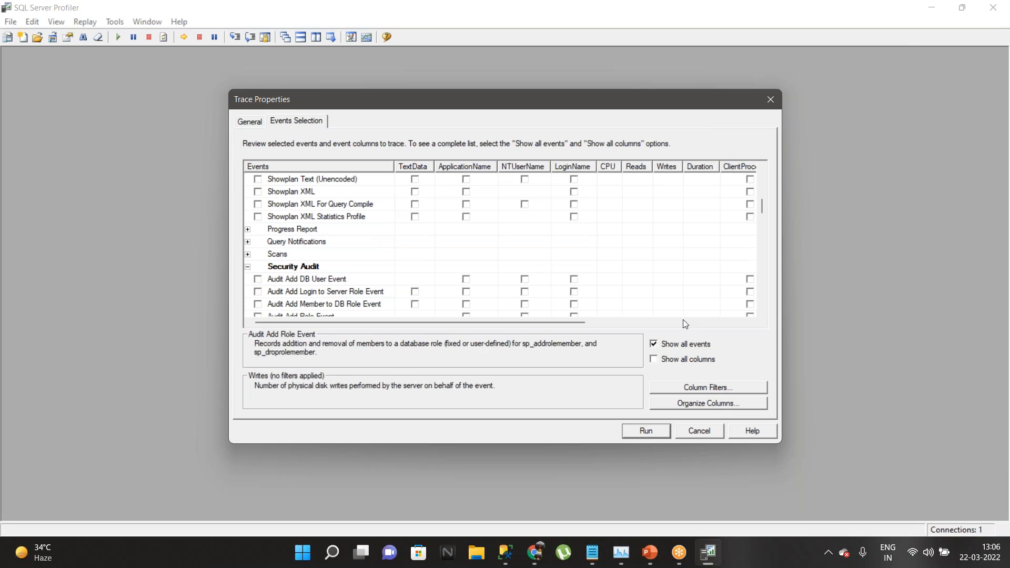
left_click(654, 346)
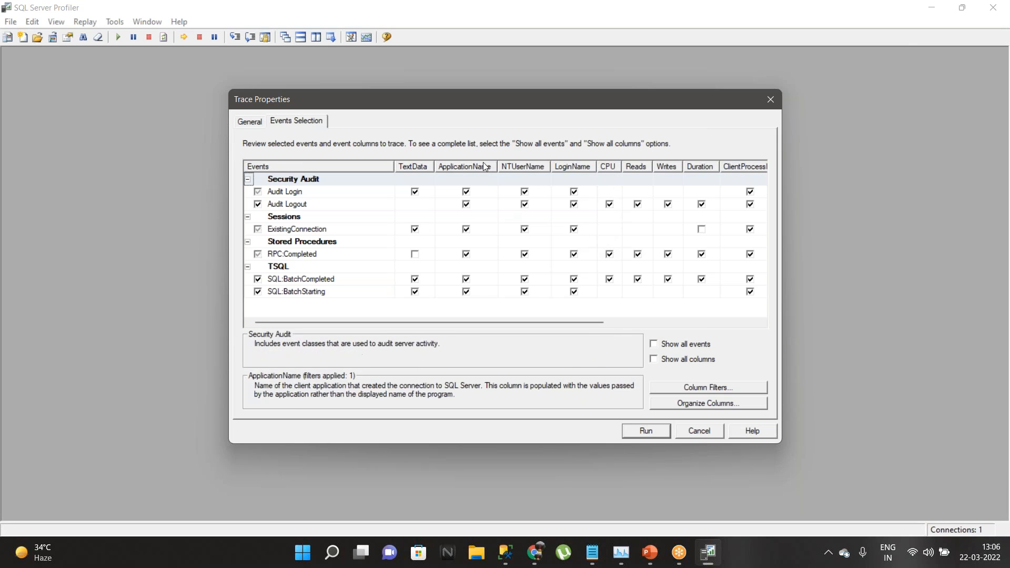
Step: Untick ApplicationName and NTUserName for both Audit Login and Audit Logout
left_click(466, 191)
left_click(466, 204)
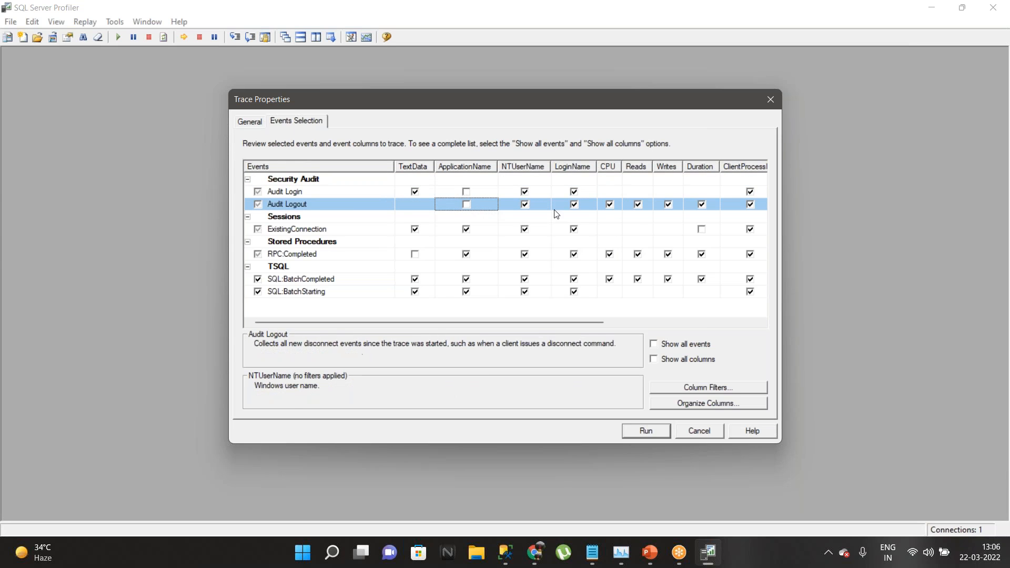
left_click(524, 191)
left_click(524, 205)
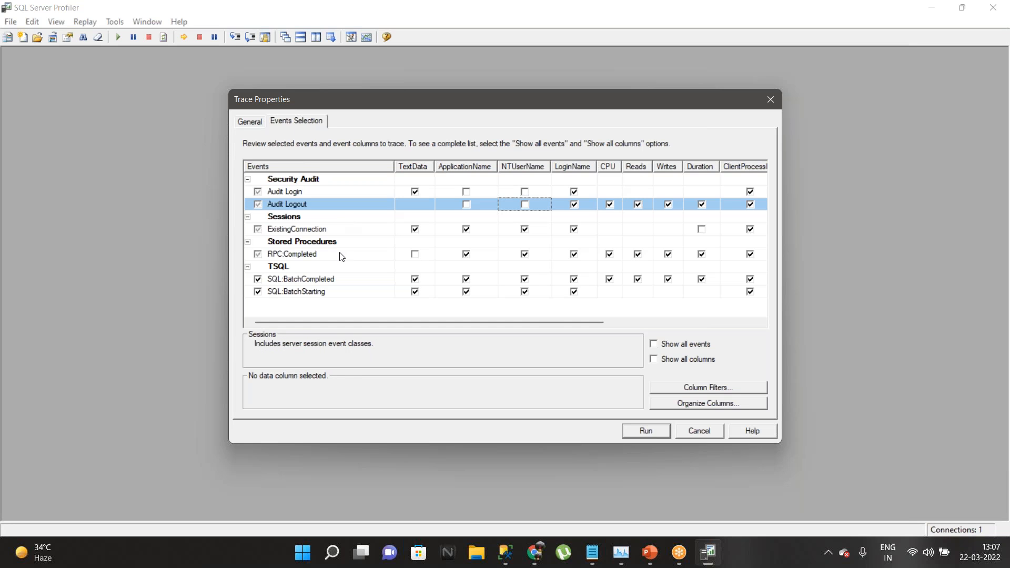
Step: Expand the Databases node in SSMS Object Explorer to list AdventureWorks2017 and TESTDB, then return to Profiler
mouse_move(505, 552)
left_click(381, 451)
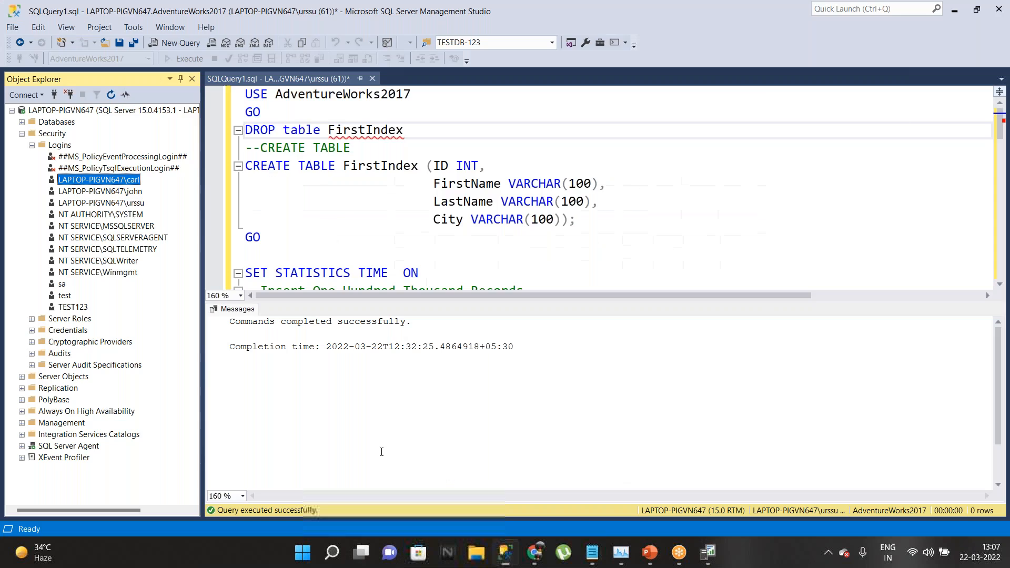
left_click(22, 121)
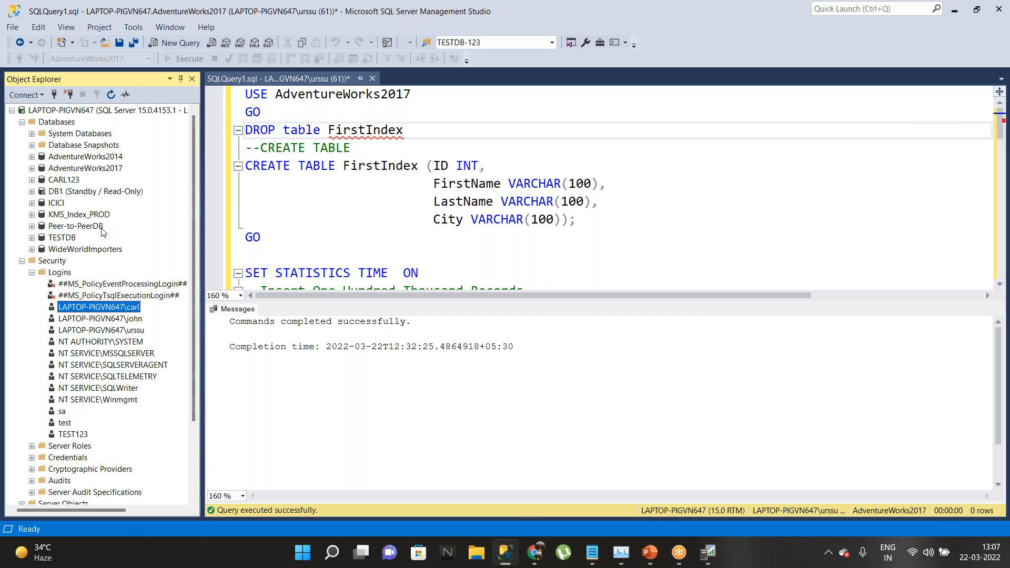
left_click(708, 552)
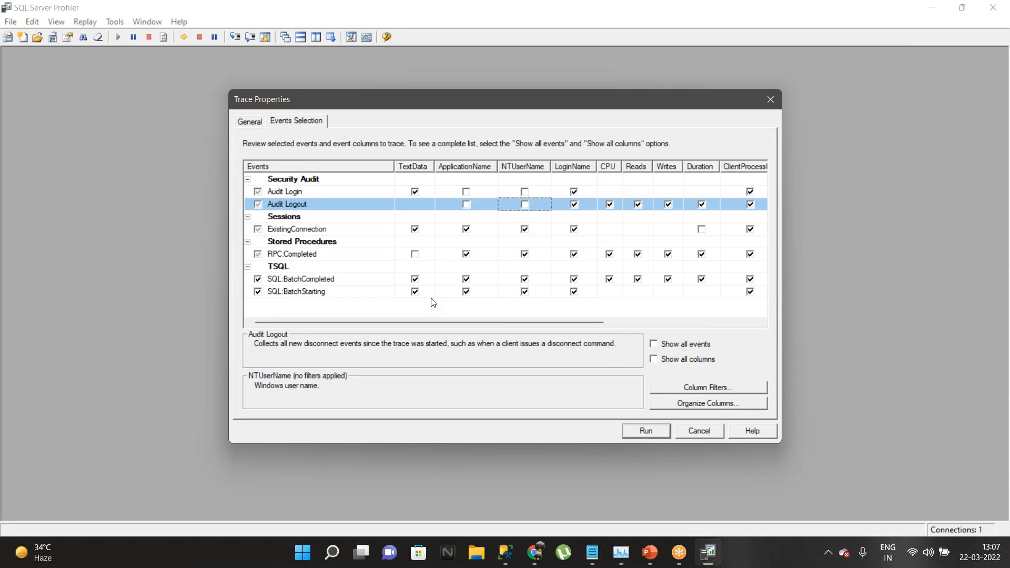
Step: Review the existing ApplicationName column filter without changes, then return to SP-trace's General settings
left_click(718, 388)
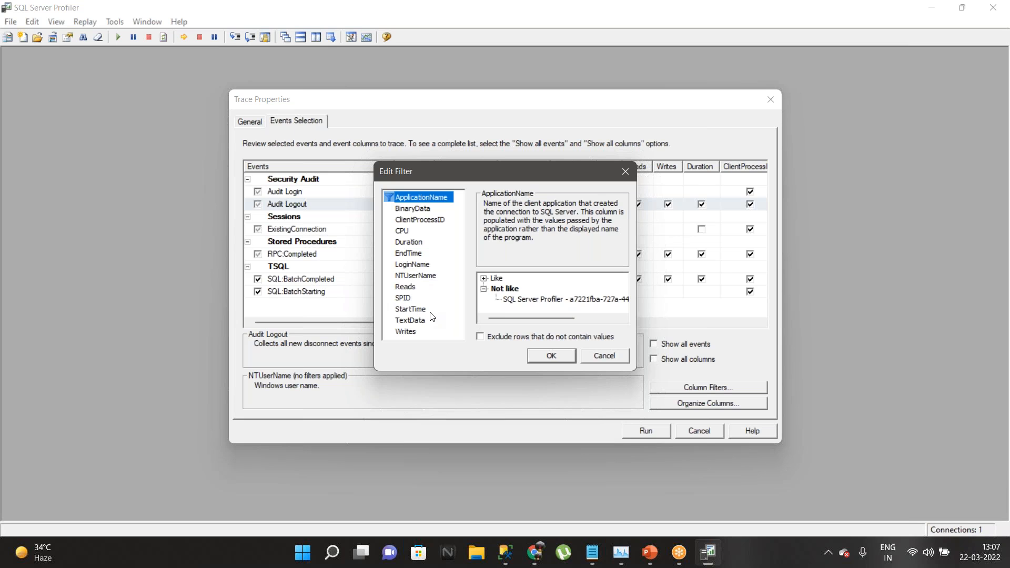
left_click(604, 356)
left_click(257, 121)
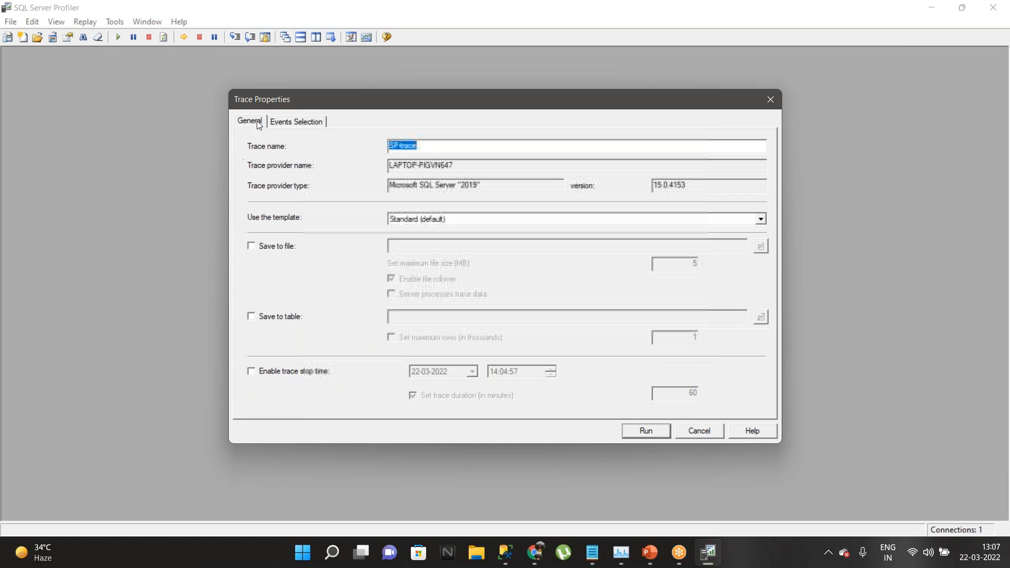
Step: Switch SP-trace to the TSQL_SPs template and pick DatabaseName in the column filter editor
left_click(469, 221)
left_click(415, 282)
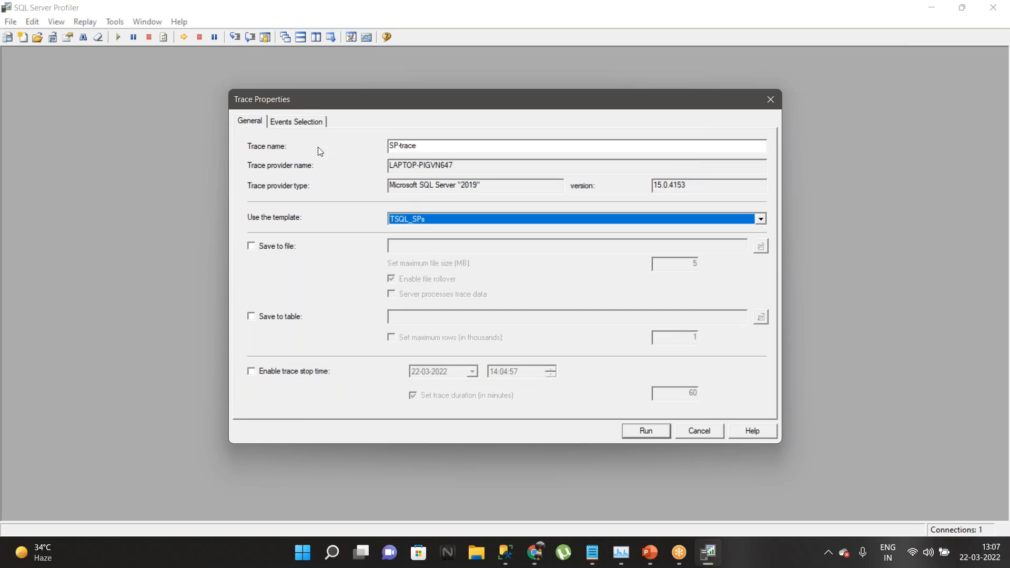
left_click(307, 127)
scroll(320, 260, "down", 1)
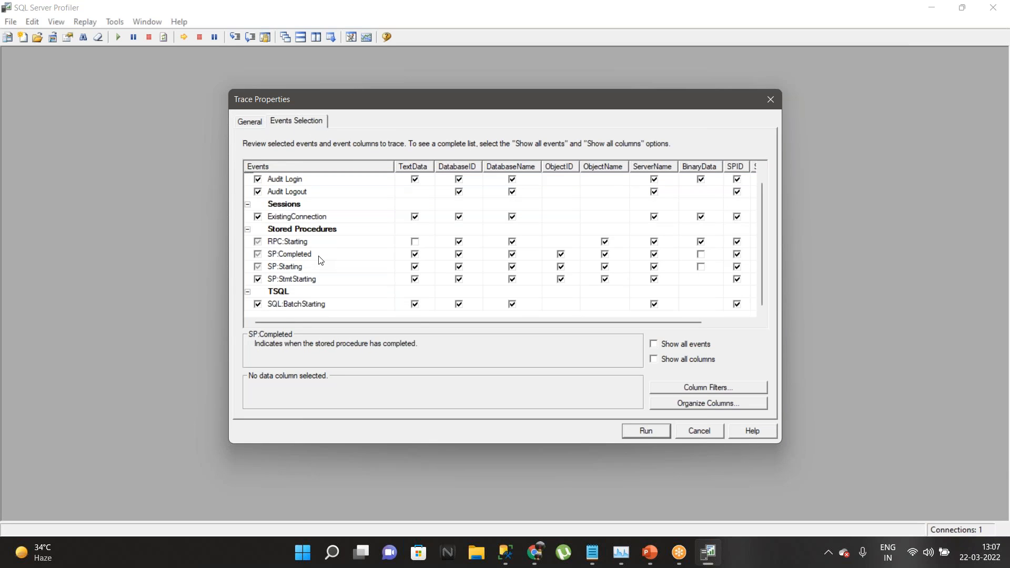
left_click(679, 387)
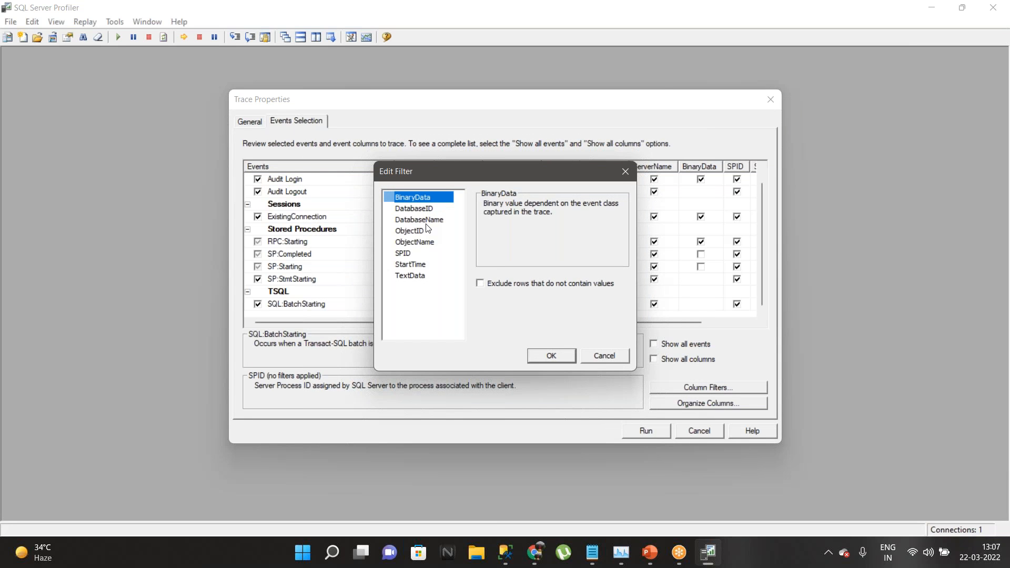
left_click(427, 224)
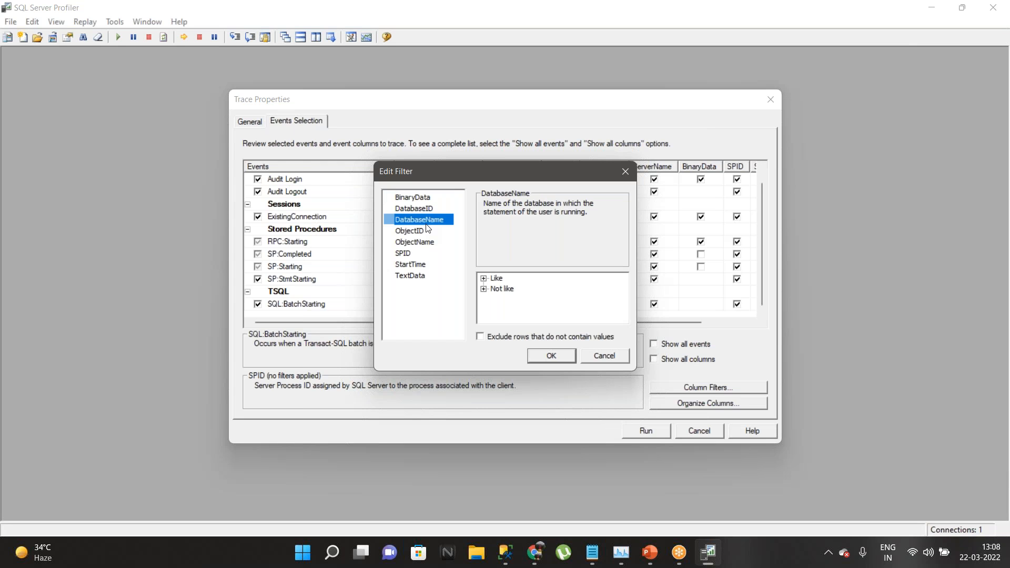
Step: Copy the AdventureWorks2017 name from SSMS and apply it as a DatabaseName Like filter
left_click(505, 553)
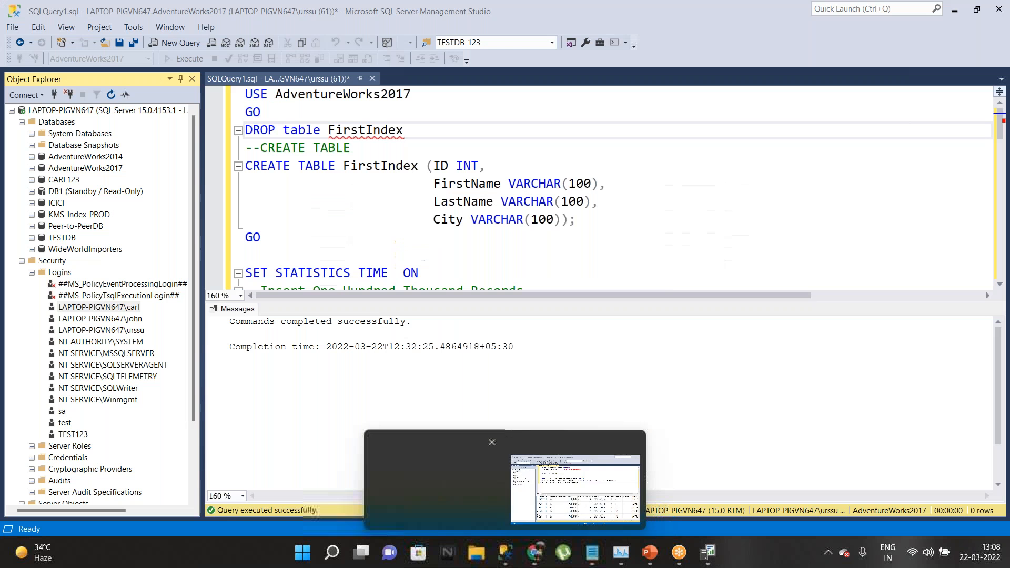
left_click(74, 169)
left_click(75, 169)
key("ctrl+c")
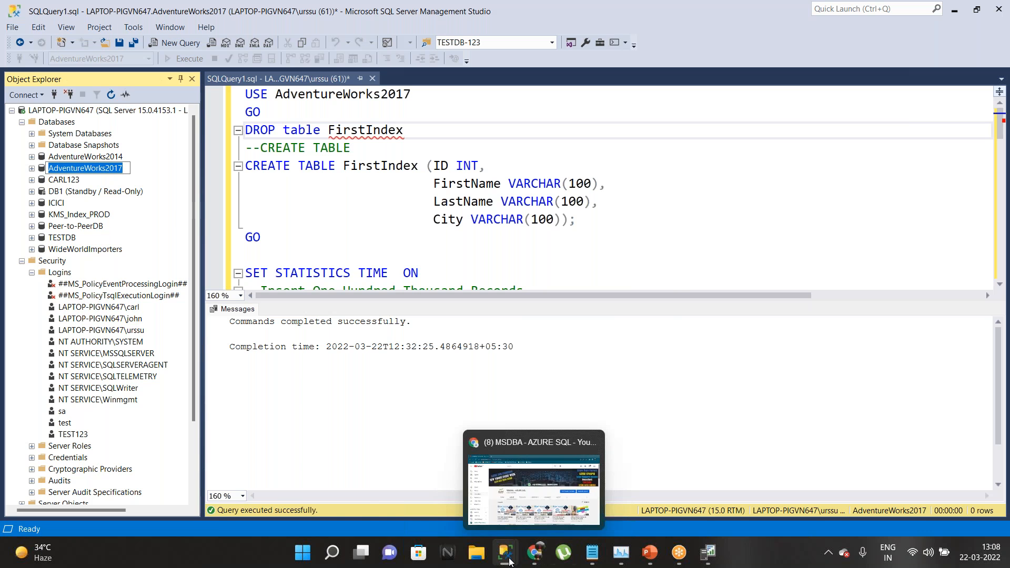
left_click(708, 552)
left_click(483, 279)
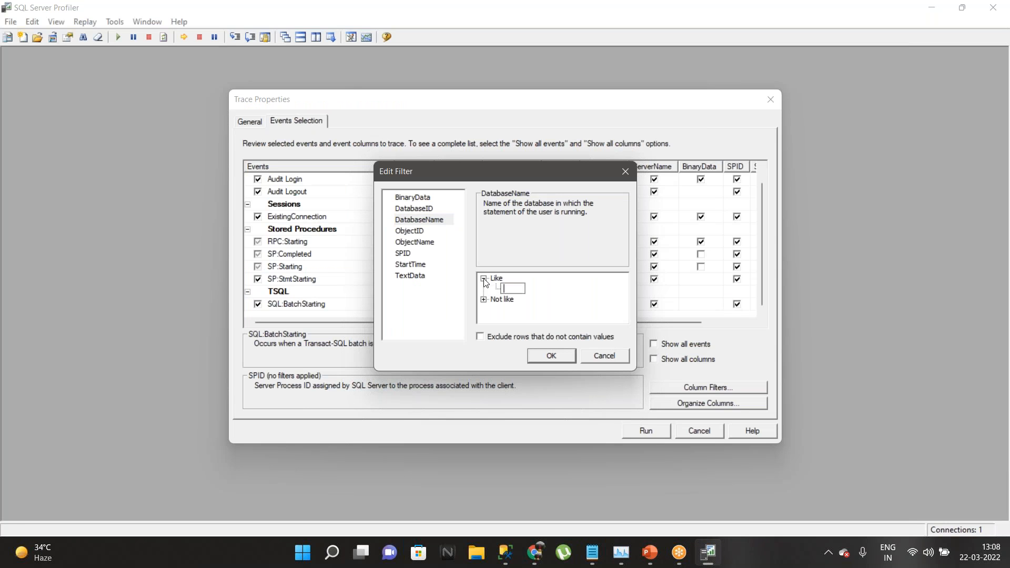
key("ctrl+v")
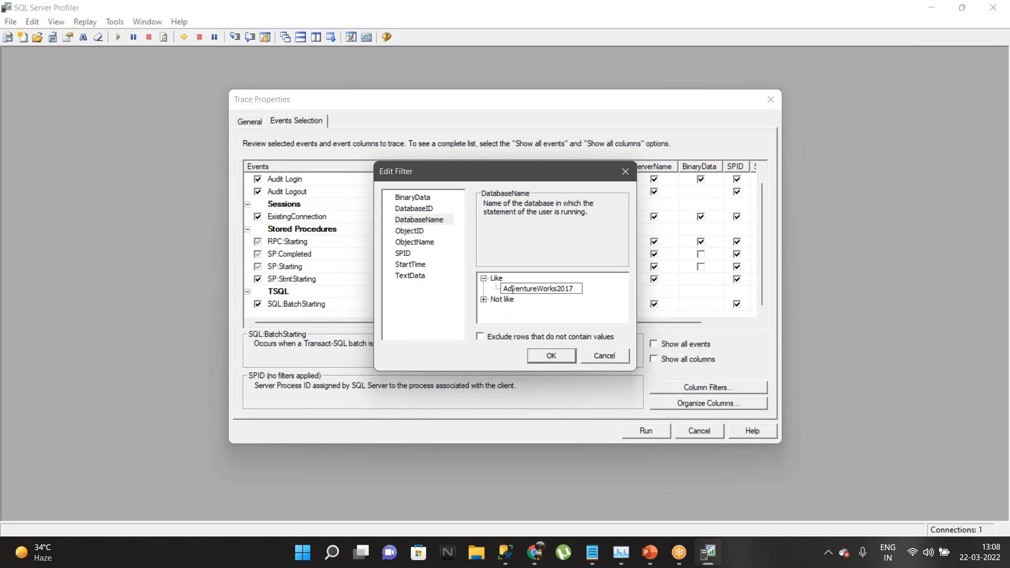
left_click(553, 356)
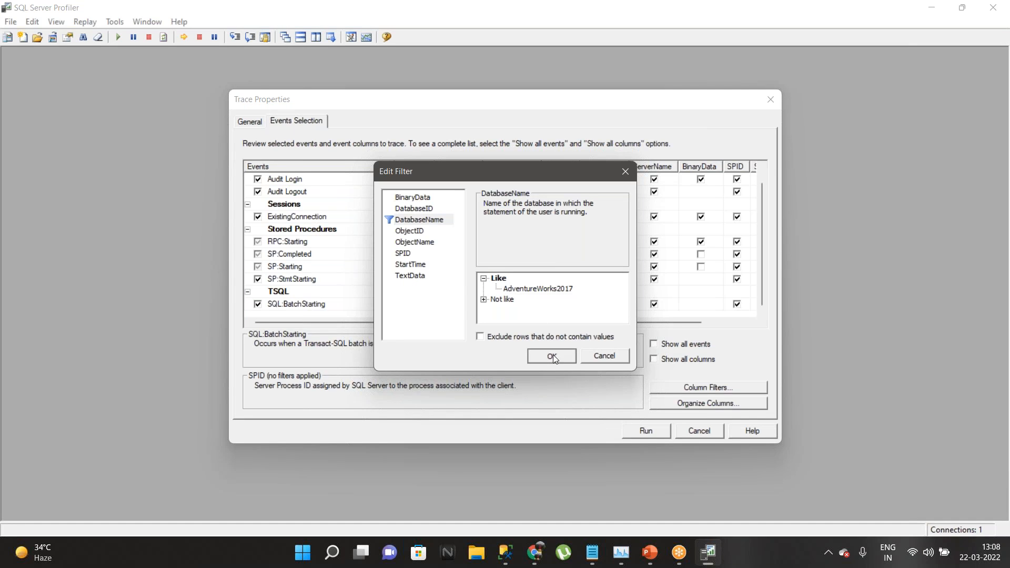
left_click(552, 356)
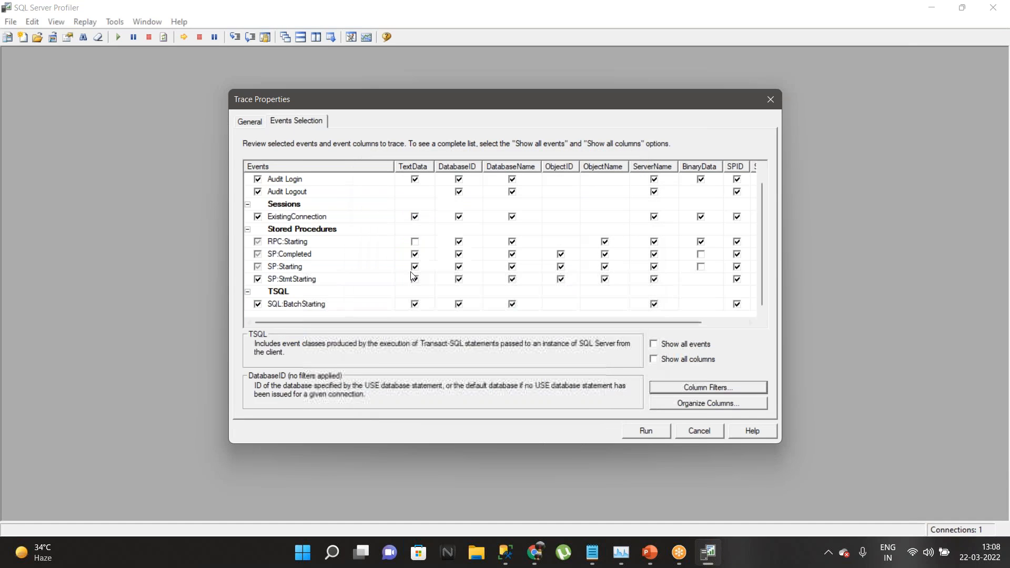
Step: Run SP-trace, maximize its window and widen the DatabaseName column, then stop the trace
left_click(657, 434)
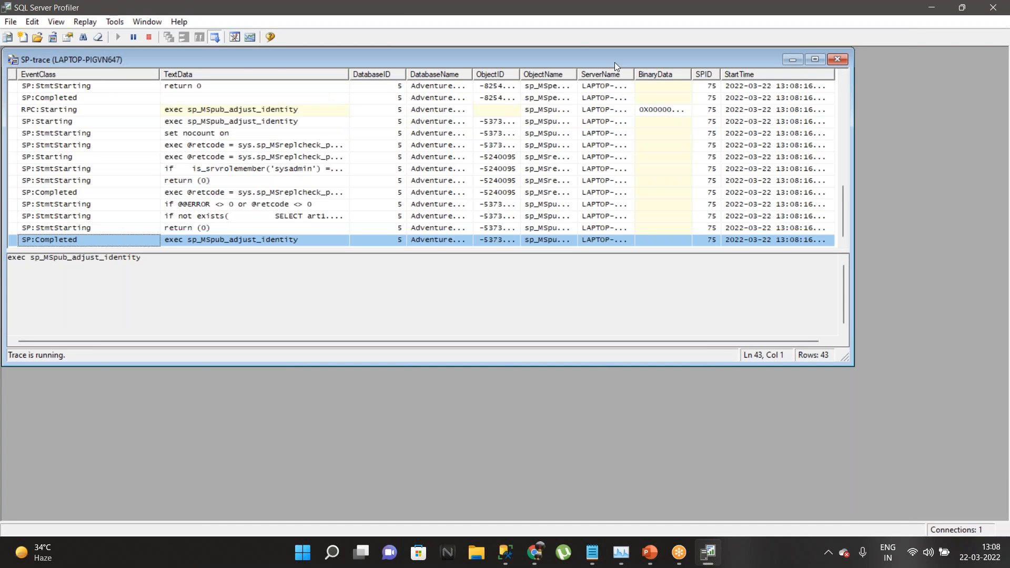
left_click(818, 61)
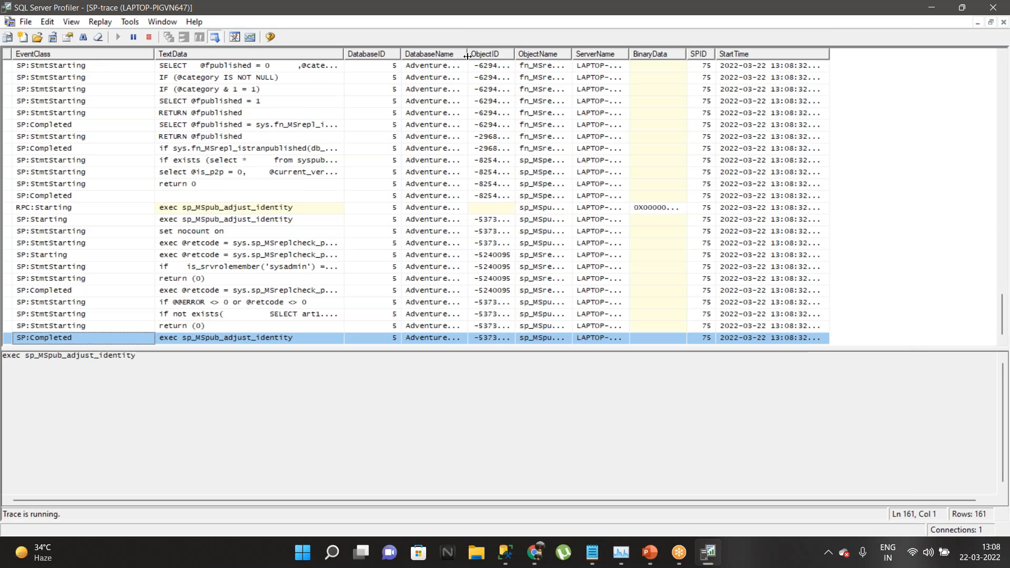
left_click_drag(467, 53, 516, 53)
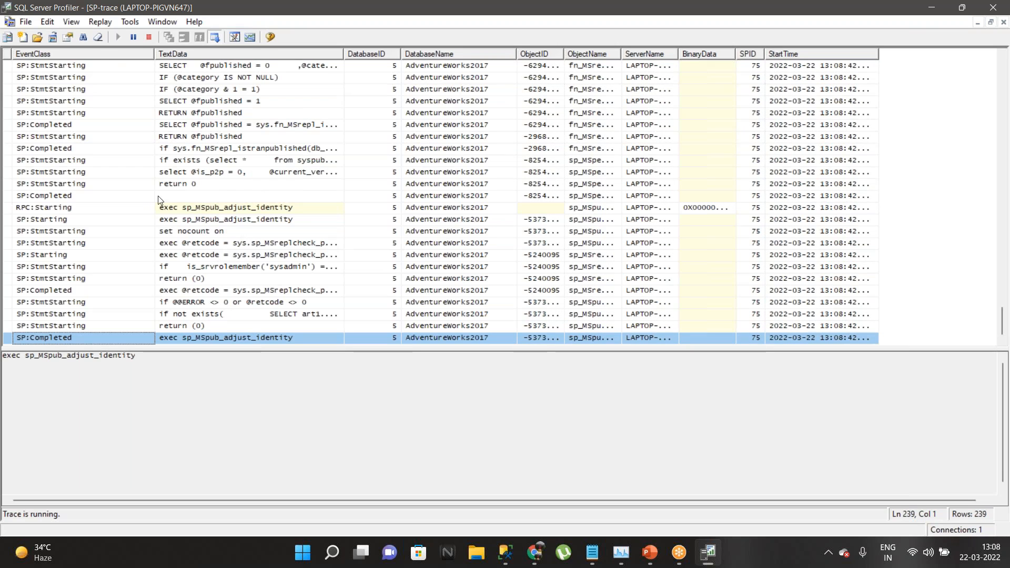
left_click(149, 37)
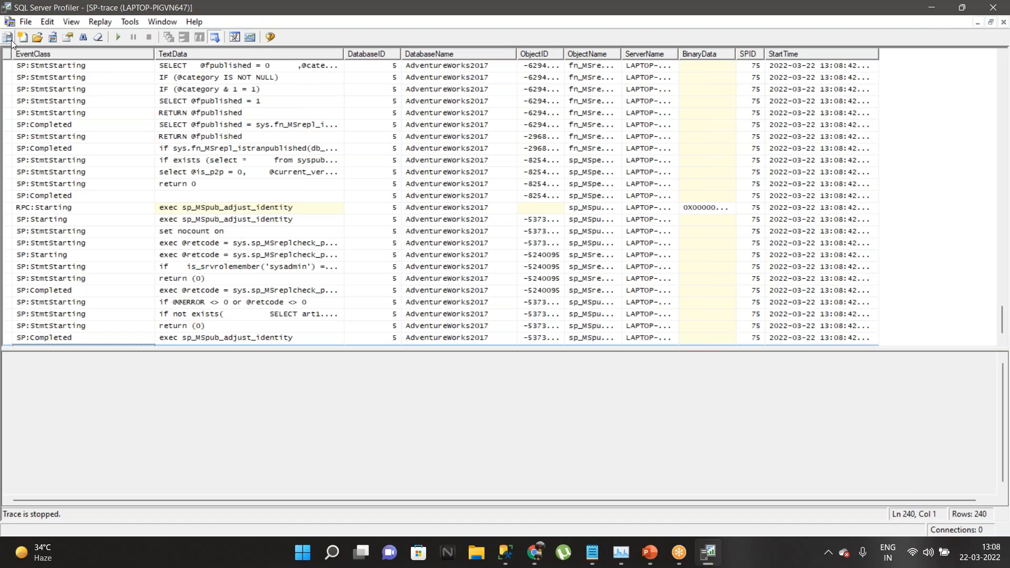
Step: Start a new trace on the local server using the TSQL_SPs template and view its events
left_click(21, 22)
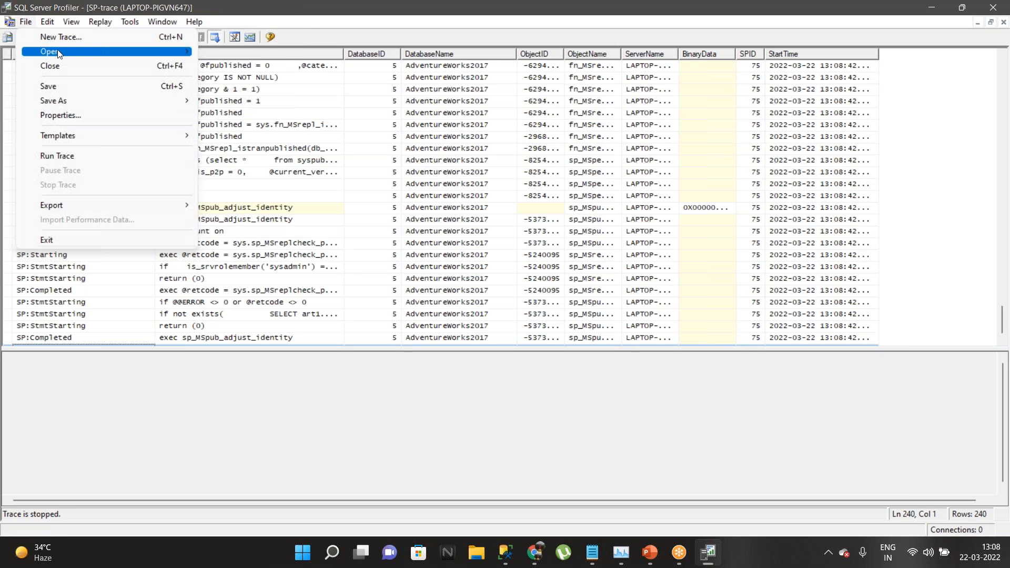
left_click(59, 38)
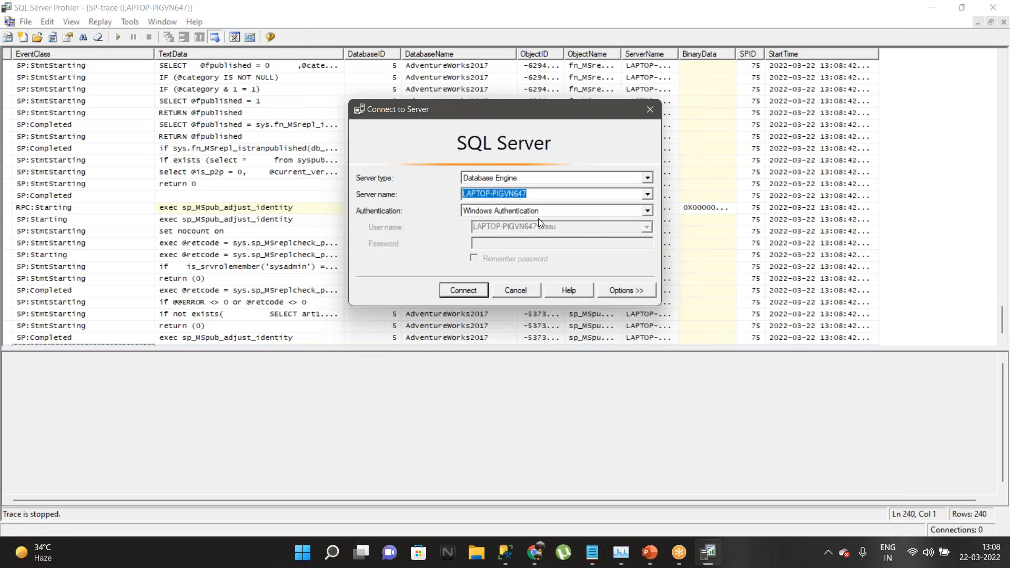
left_click(463, 290)
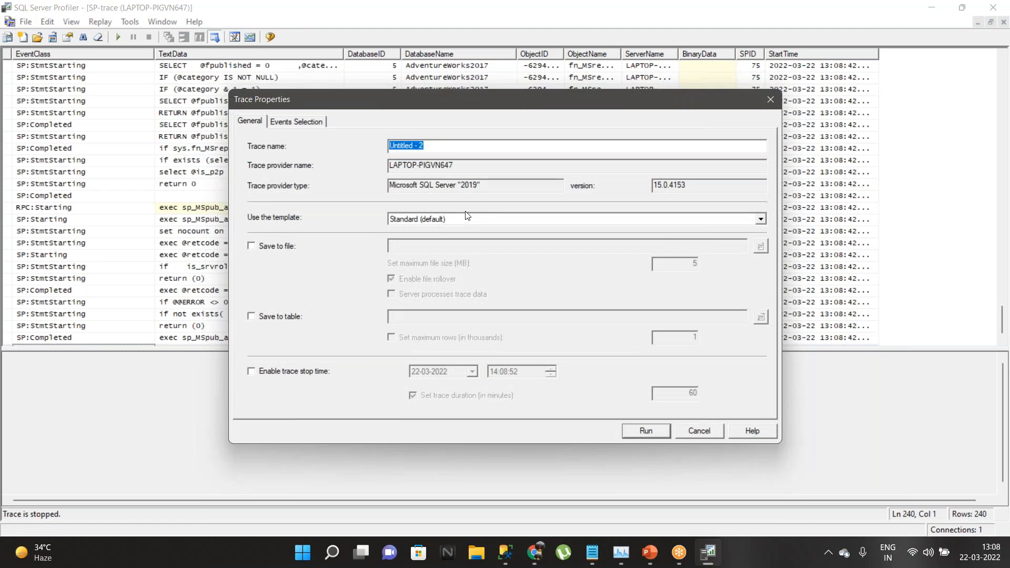
left_click(762, 219)
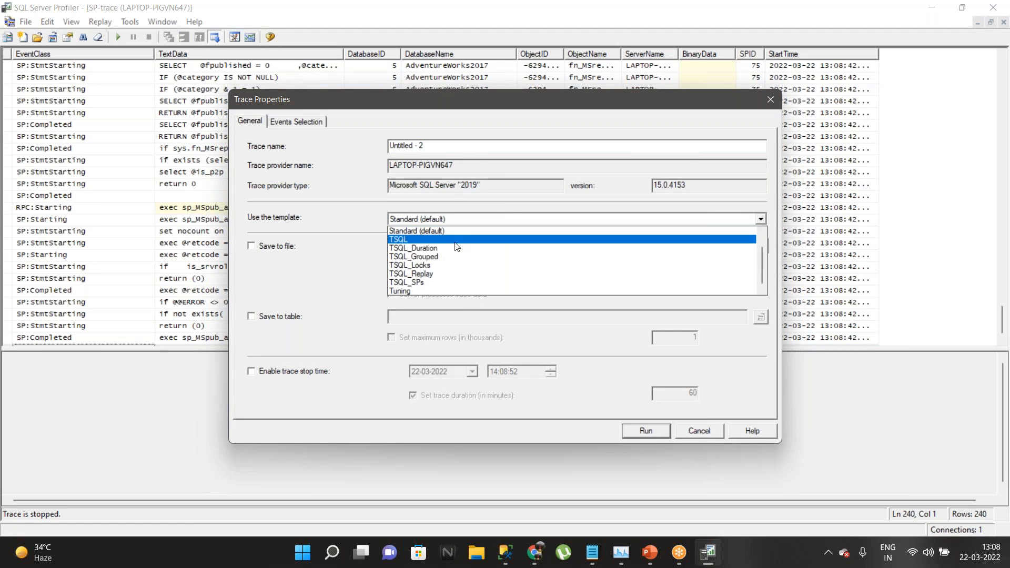
left_click(422, 283)
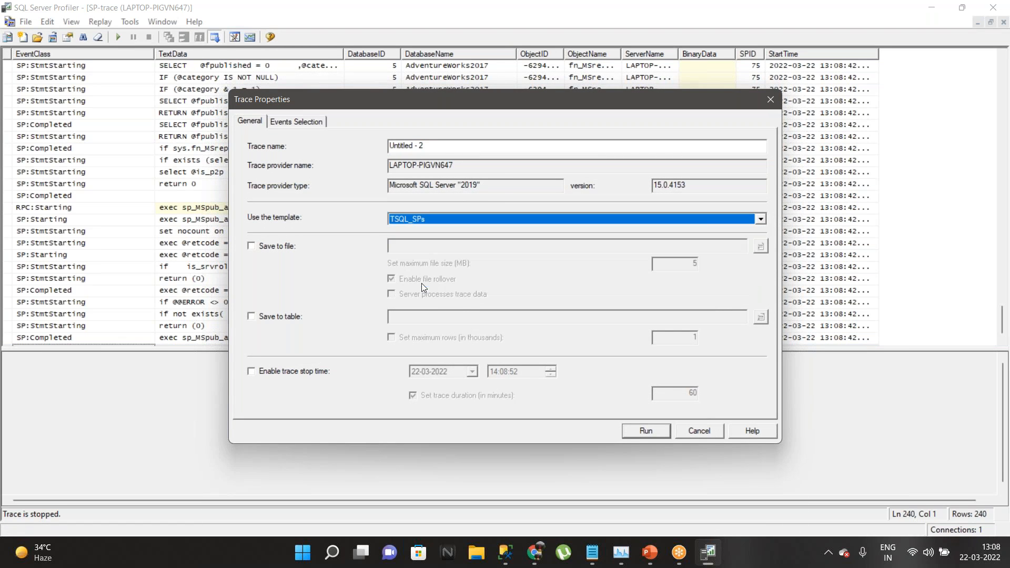
left_click(297, 123)
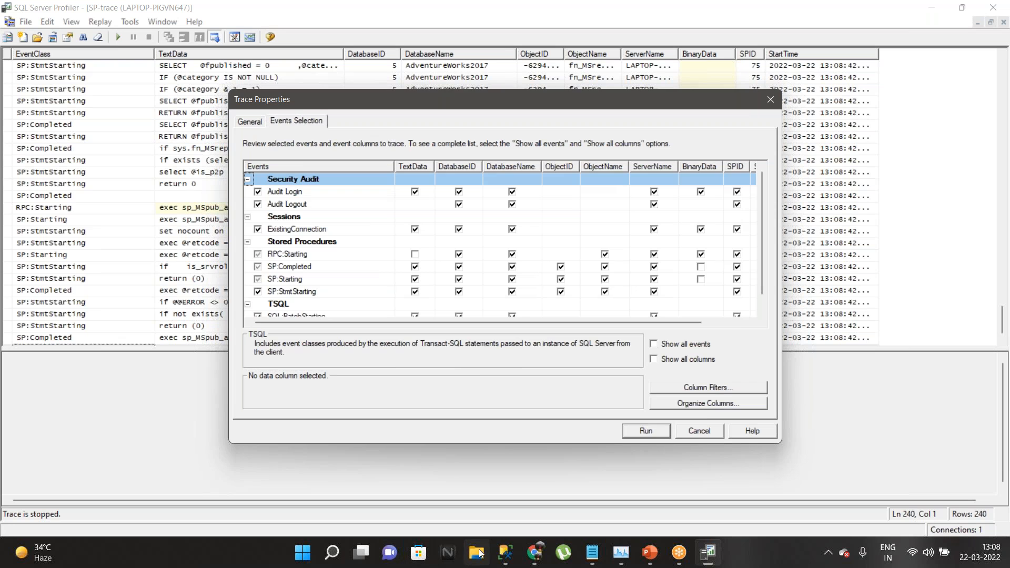
Step: Close File Explorer, then select TESTDB in SSMS Object Explorer and open its name for editing
left_click(475, 552)
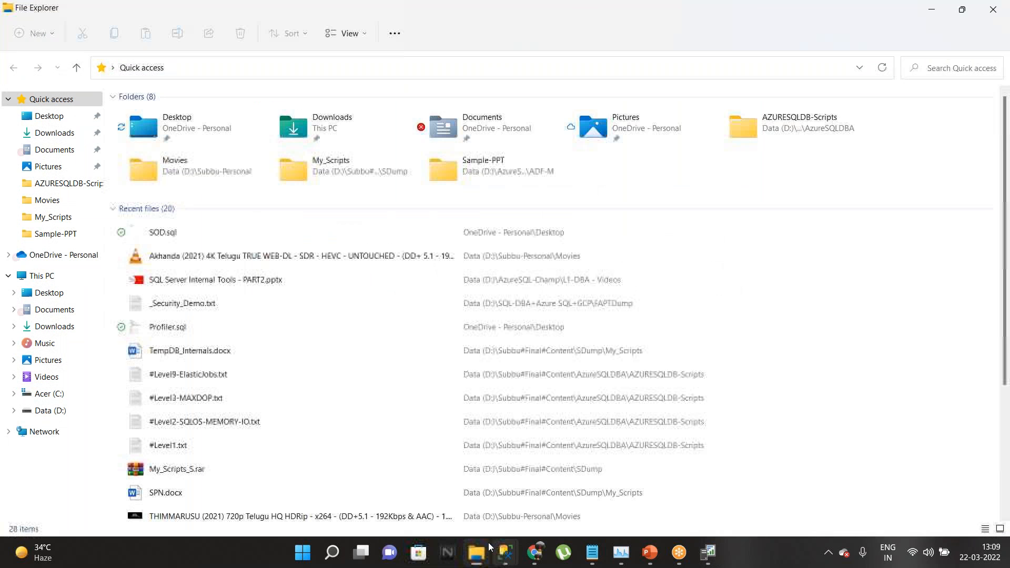
left_click_drag(517, 11, 0, 202)
left_click(485, 9)
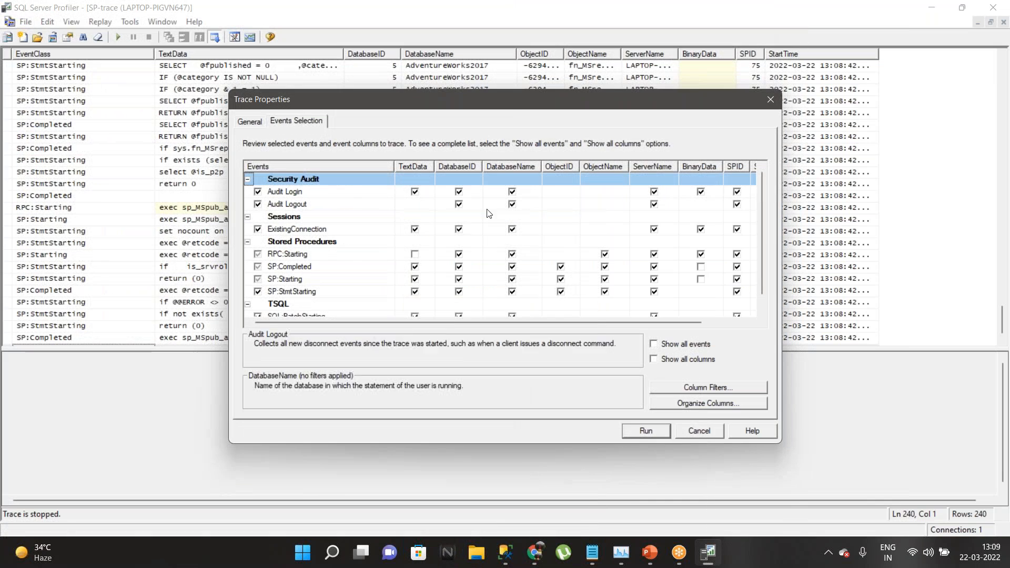
left_click(505, 552)
left_click(419, 468)
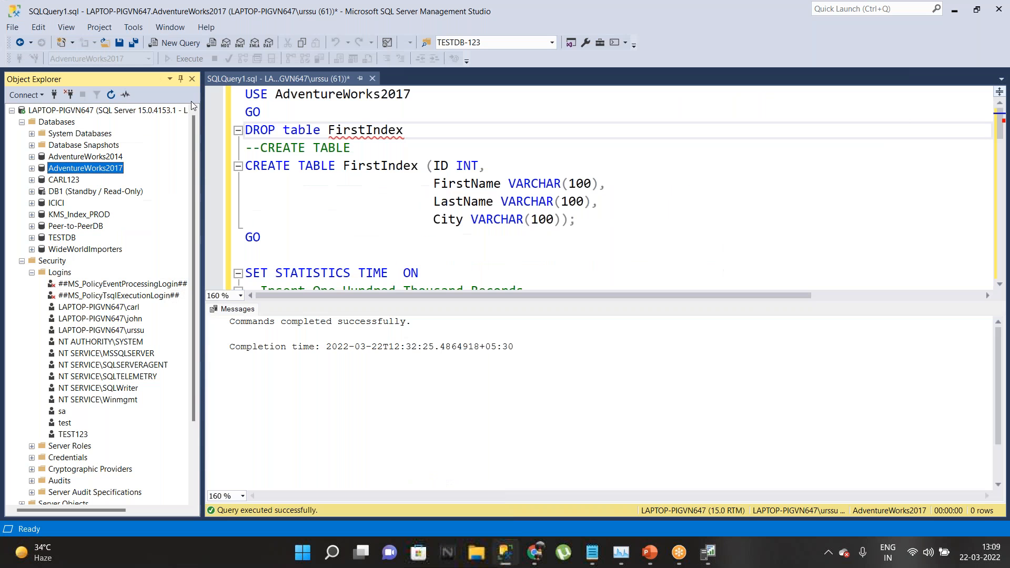
left_click(60, 238)
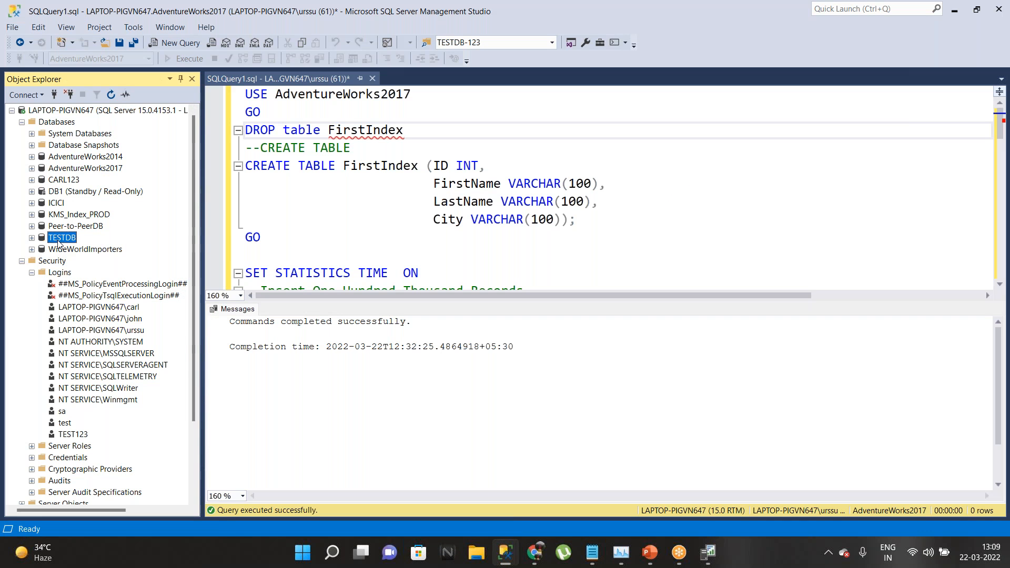
key("F2")
Step: Filter the new trace to DatabaseName like TESTDB and start it running
left_click(708, 552)
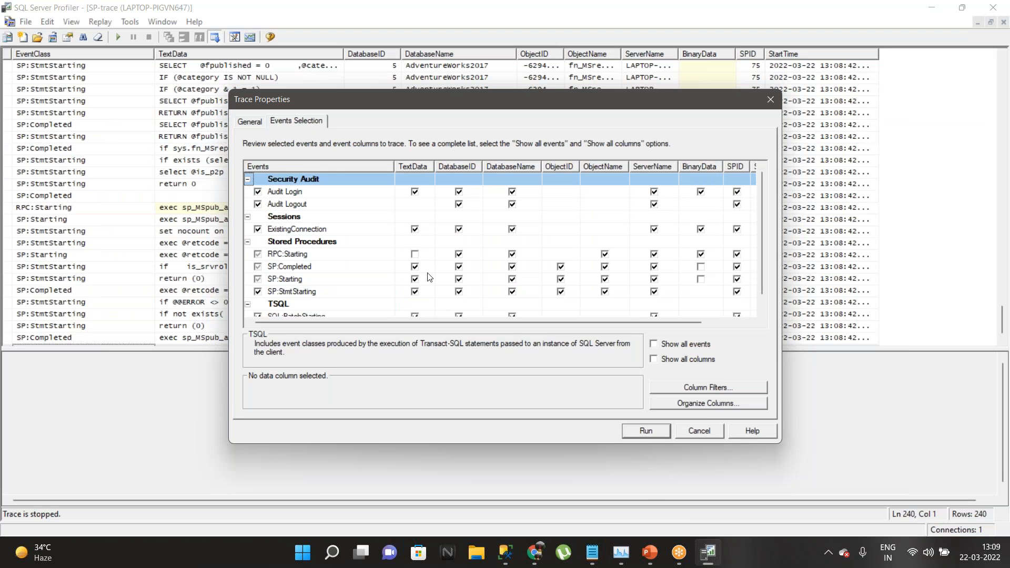
left_click(702, 387)
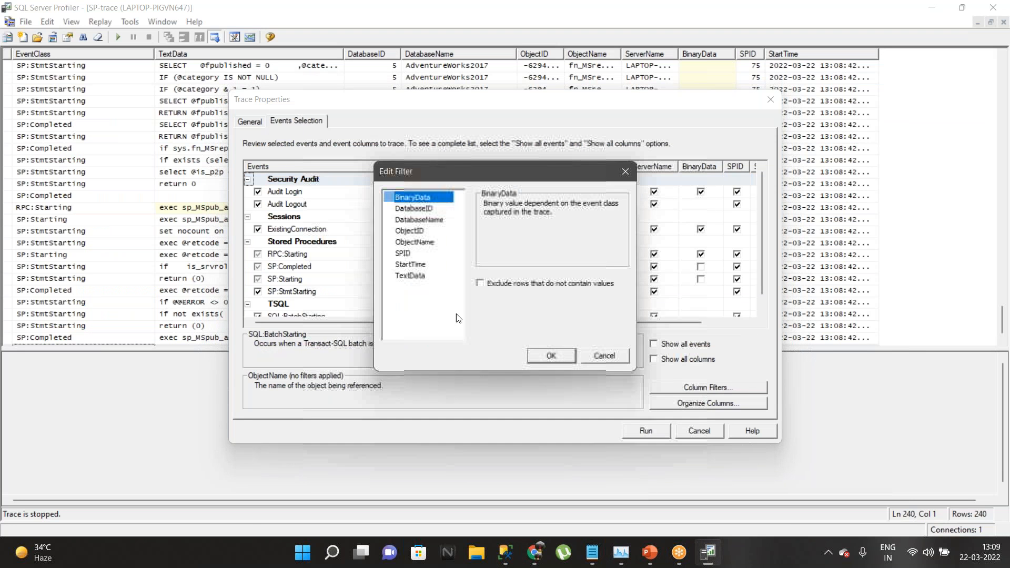
left_click(419, 220)
left_click(483, 279)
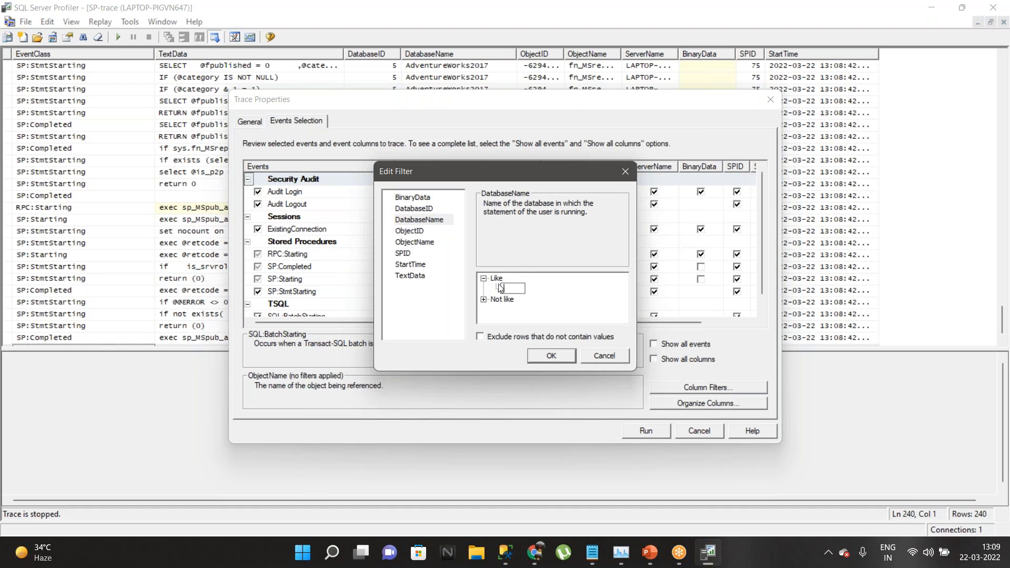
type("TESTDB")
left_click(551, 355)
left_click(649, 430)
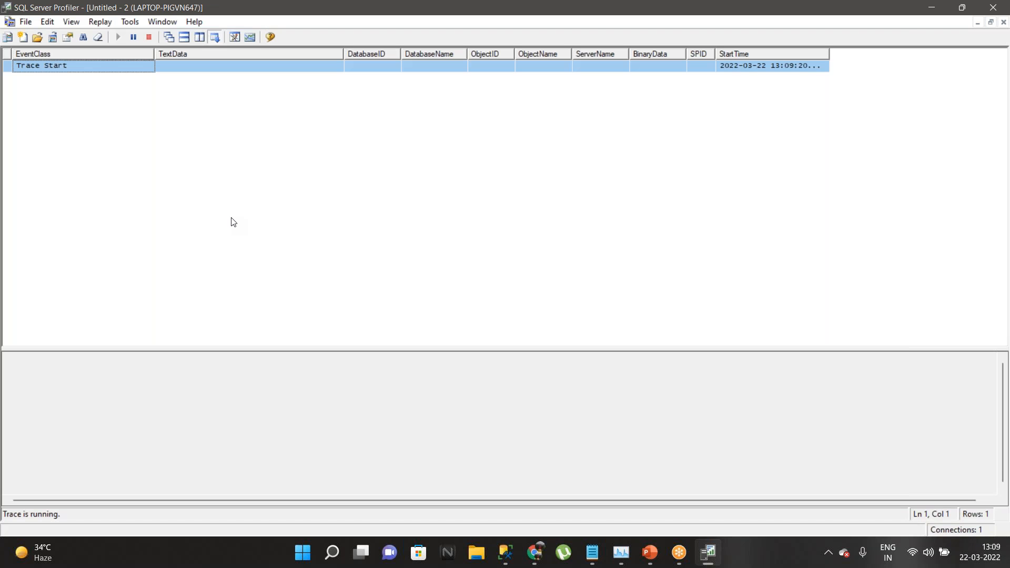
Step: Expand TESTDB's Tables and change the script's USE line to USE TESTDB
left_click(506, 553)
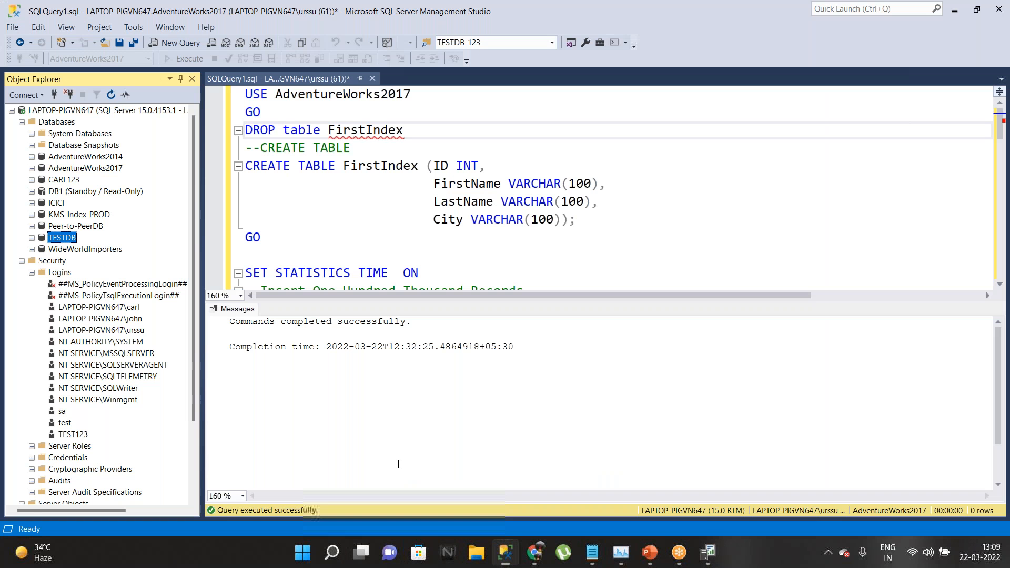
left_click(32, 238)
left_click(42, 261)
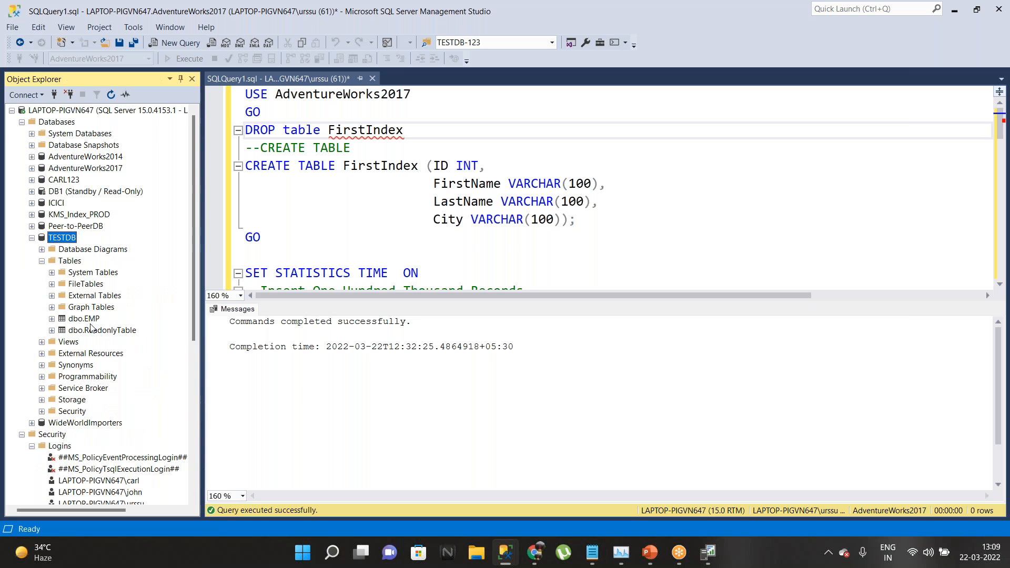
double_click(347, 94)
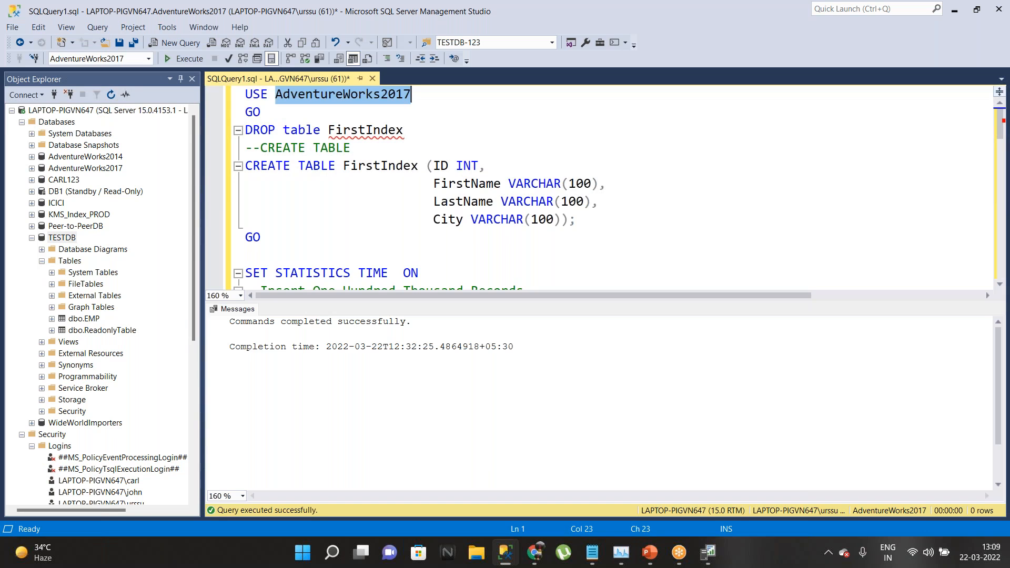
type("resr")
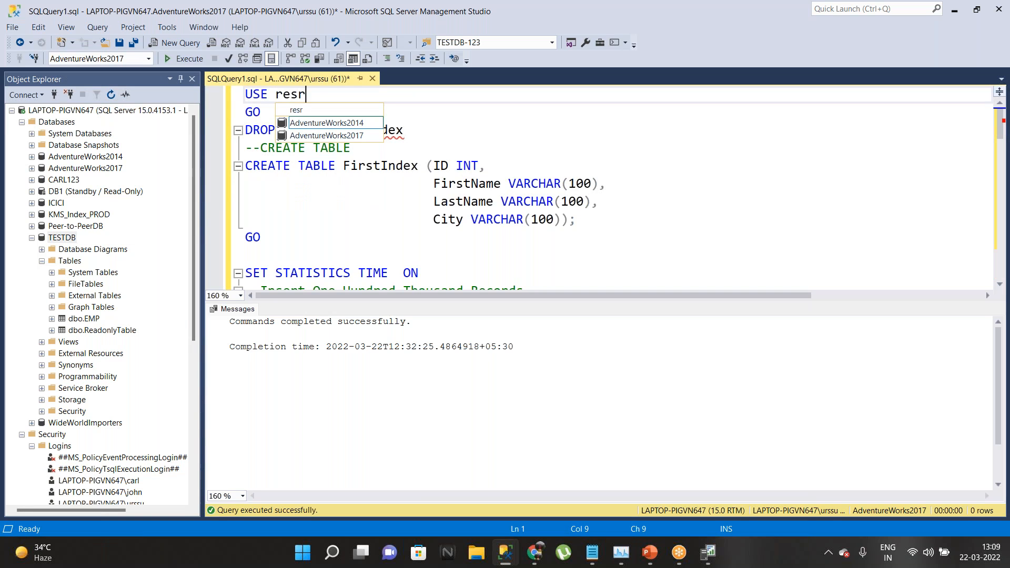
key("BackSpace")
key("BackSpace")
key("BackSpace")
key("BackSpace")
type("test")
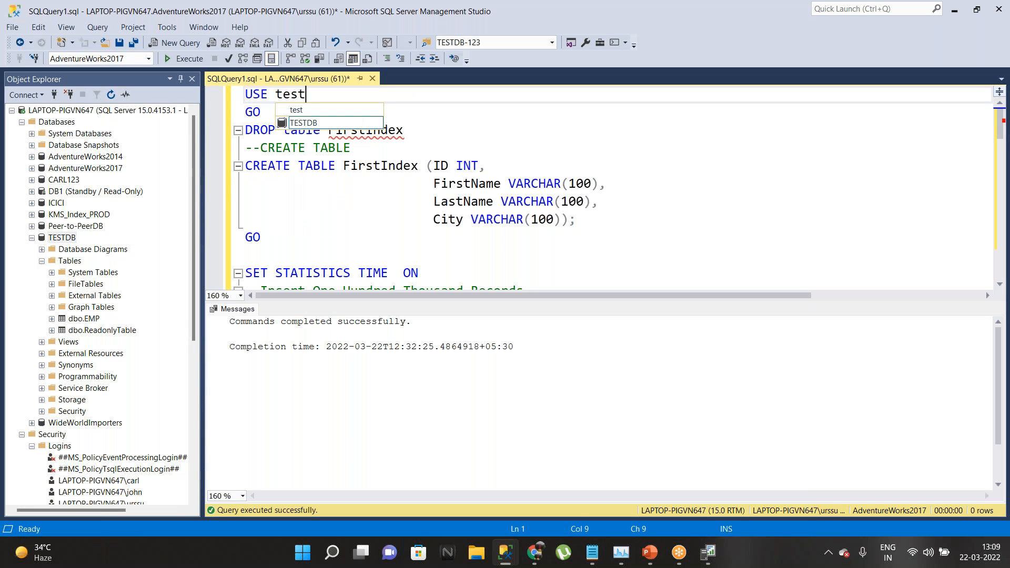
key("Tab")
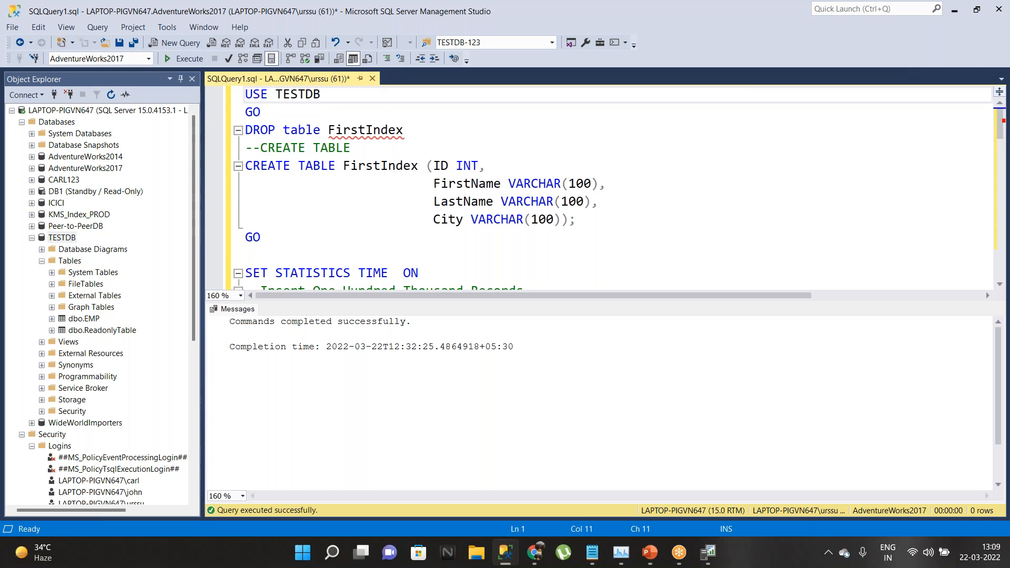
Step: Run the USE TESTDB batch, then select the CREATE TABLE FirstIndex block
left_click(707, 552)
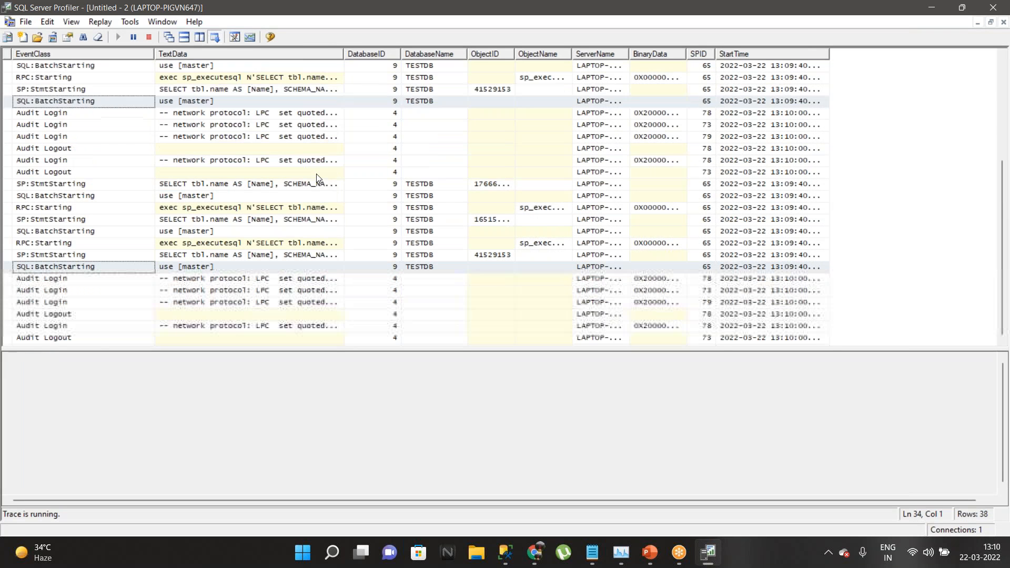
key("alt+Tab")
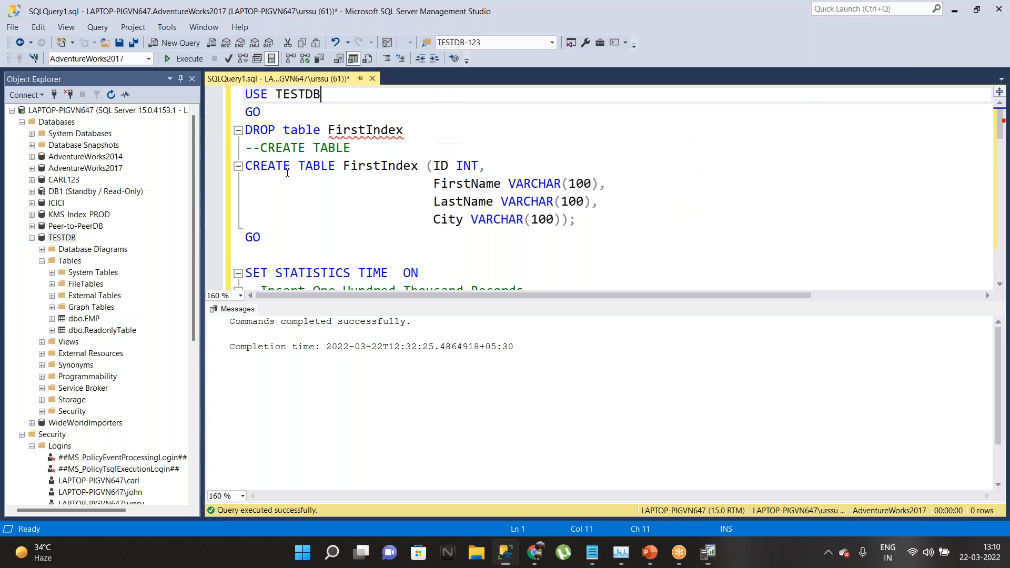
left_click_drag(279, 106, 243, 95)
left_click(173, 59)
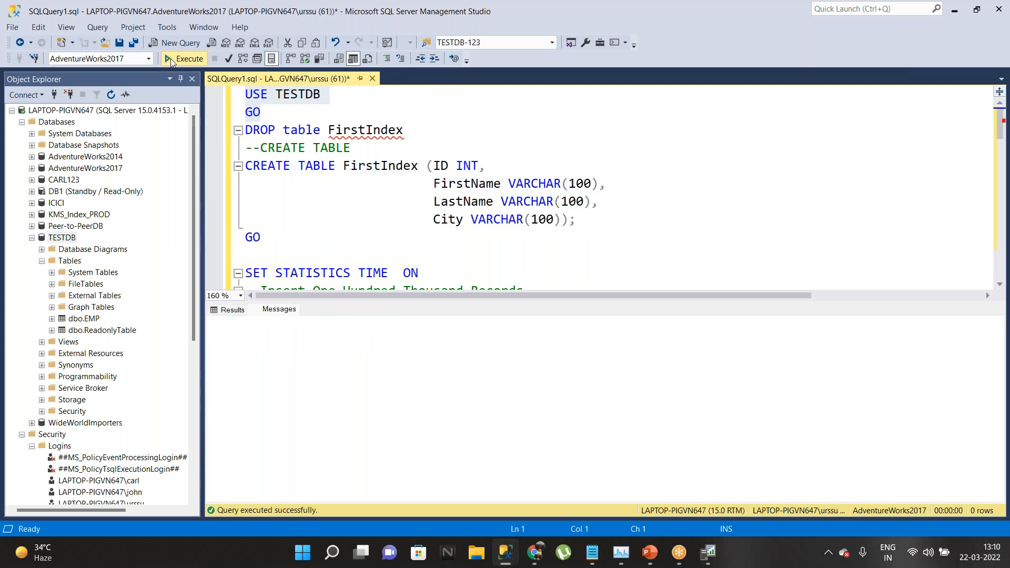
left_click_drag(263, 240, 220, 161)
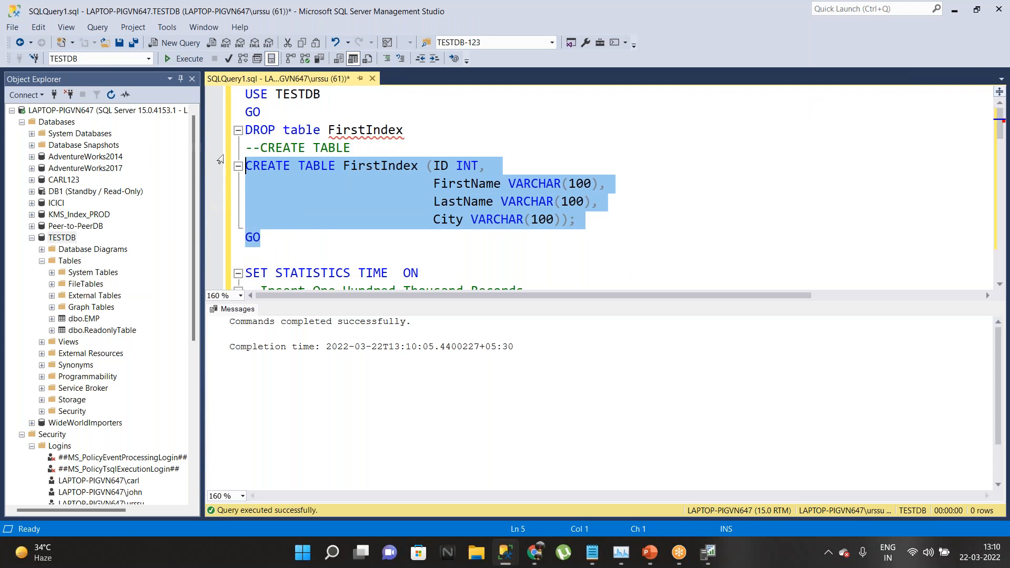
Step: Run CREATE TABLE FirstIndex, view its captured statement in Profiler, and widen the ServerName column
left_click(184, 58)
left_click(707, 552)
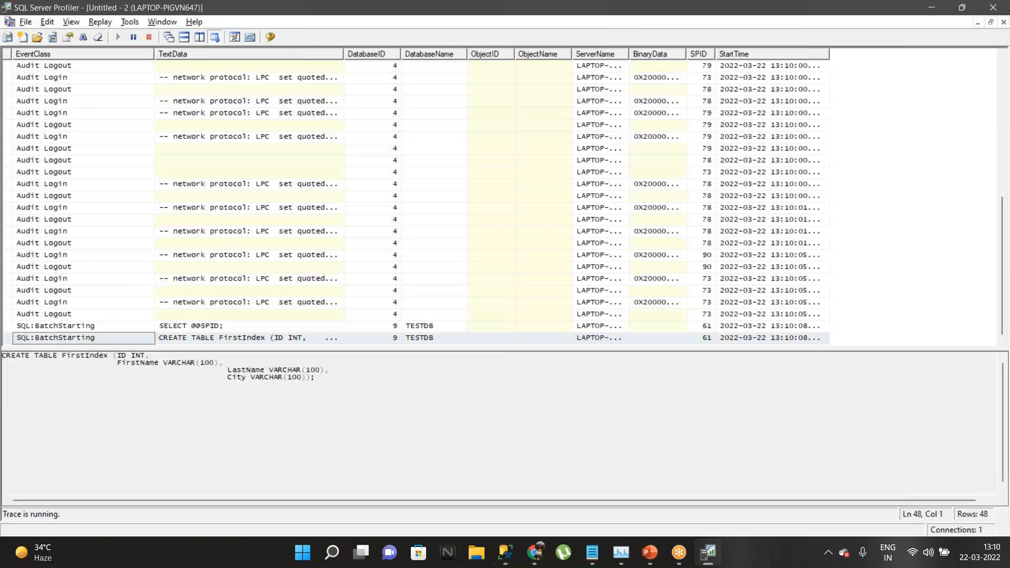
left_click(229, 337)
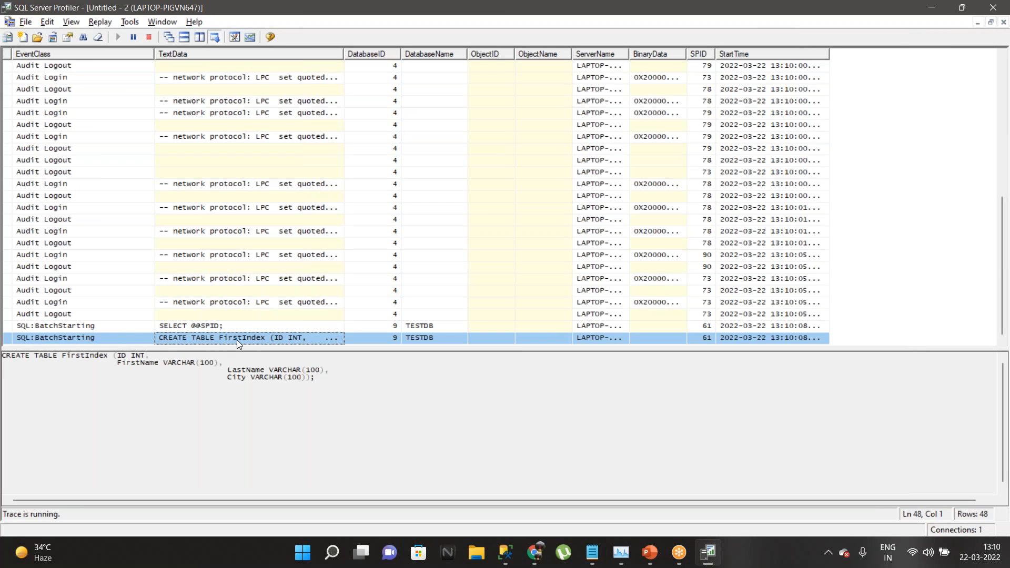
left_click_drag(333, 376, 4, 356)
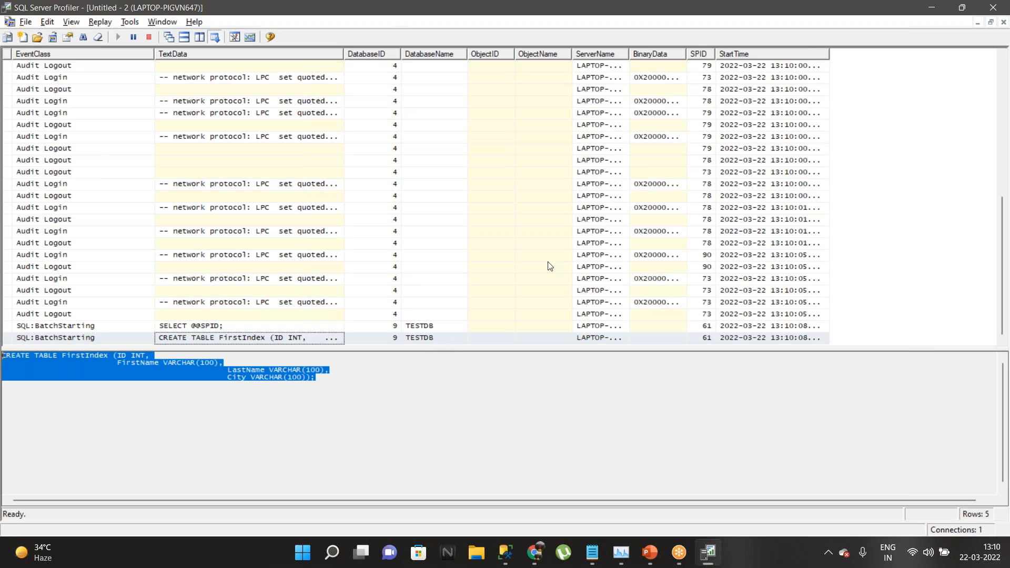
left_click_drag(628, 54, 683, 54)
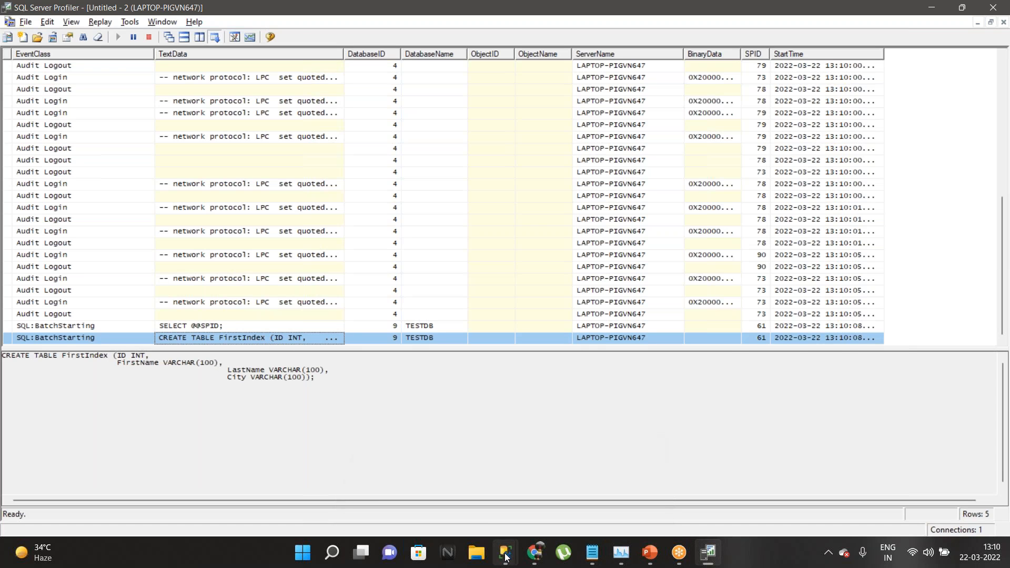
Step: Back in Management Studio, run SET STATISTICS TIME ON
mouse_move(506, 557)
left_click(411, 468)
scroll(365, 183, "down", 2)
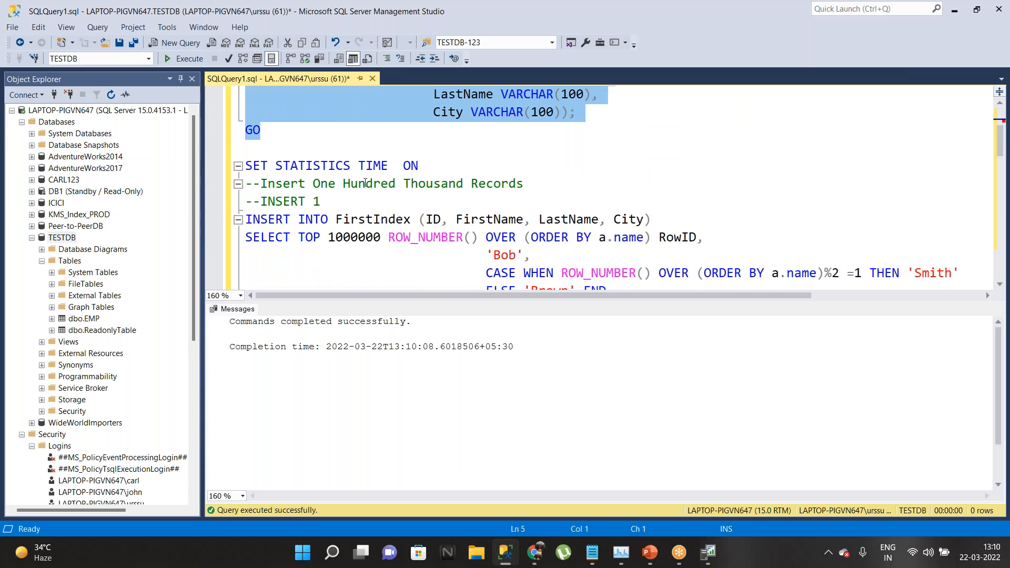
scroll(365, 182, "down", 1)
left_click_drag(447, 111, 245, 111)
left_click(181, 59)
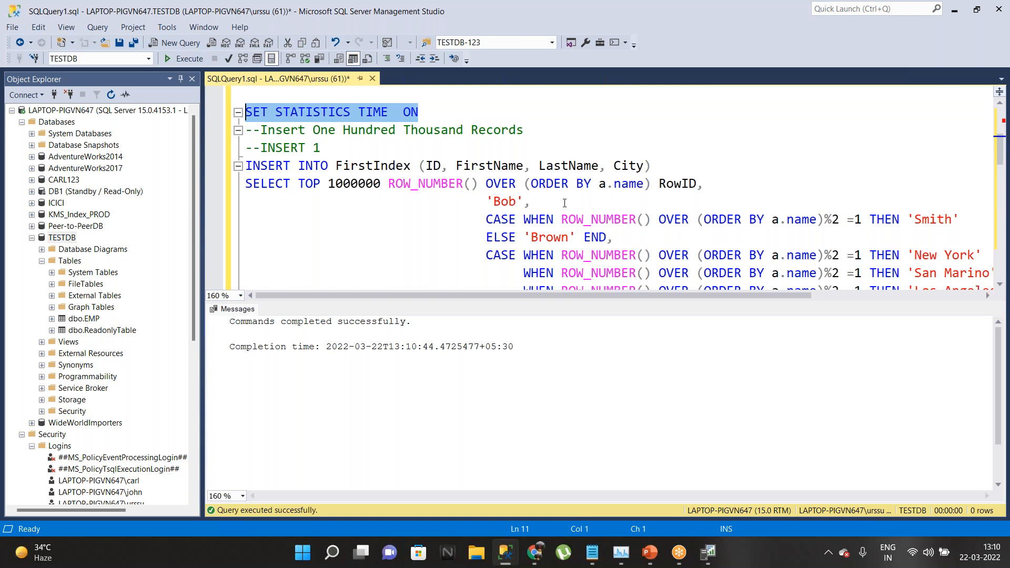
Step: Run the FirstIndex insert batch and inspect its captured text in the Profiler trace
scroll(564, 203, "down", 2)
left_click_drag(261, 257, 239, 184)
scroll(220, 141, "up", 3)
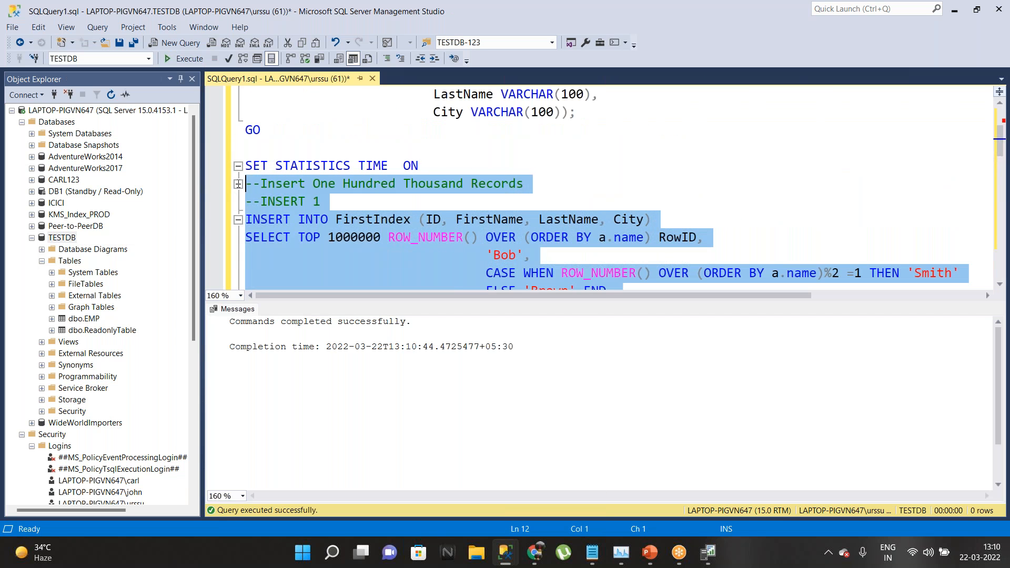
left_click(181, 59)
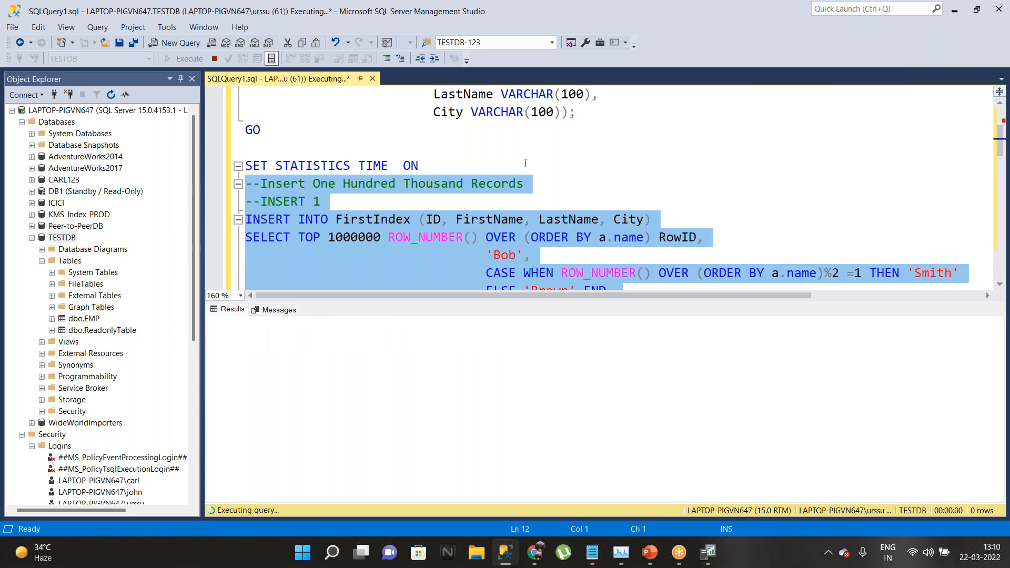
left_click(708, 552)
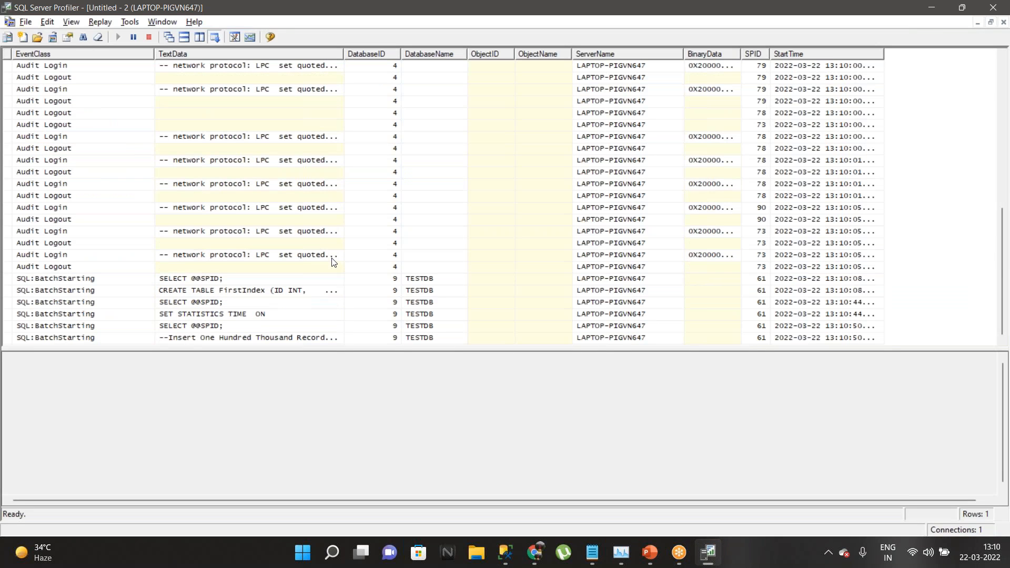
left_click(255, 339)
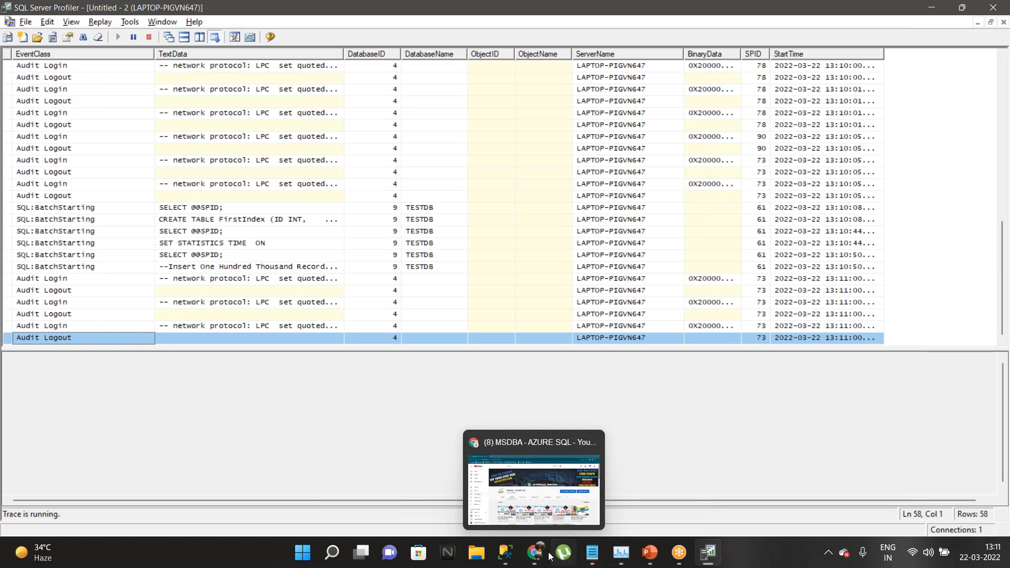
left_click(477, 495)
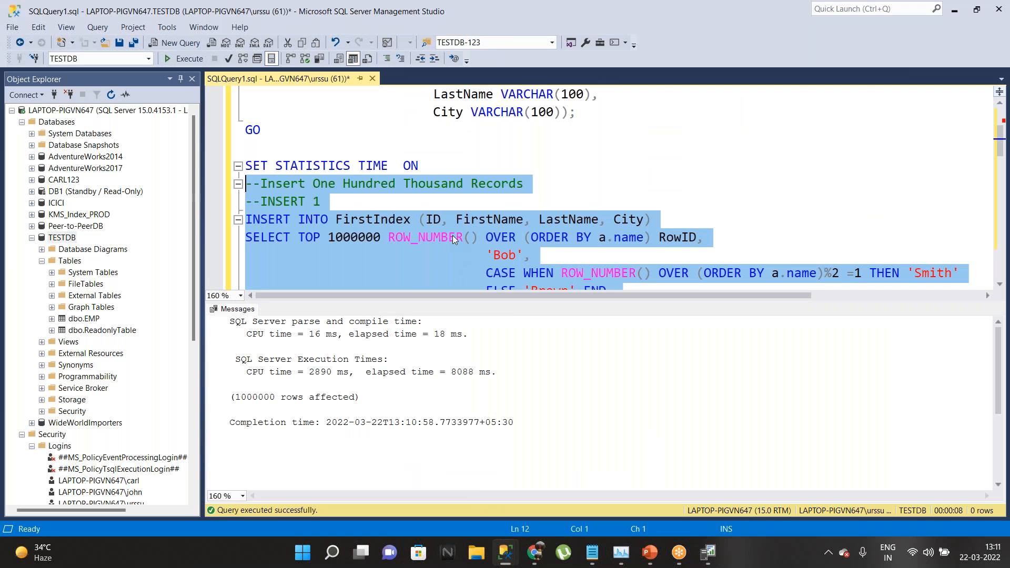
scroll(445, 234, "down", 6)
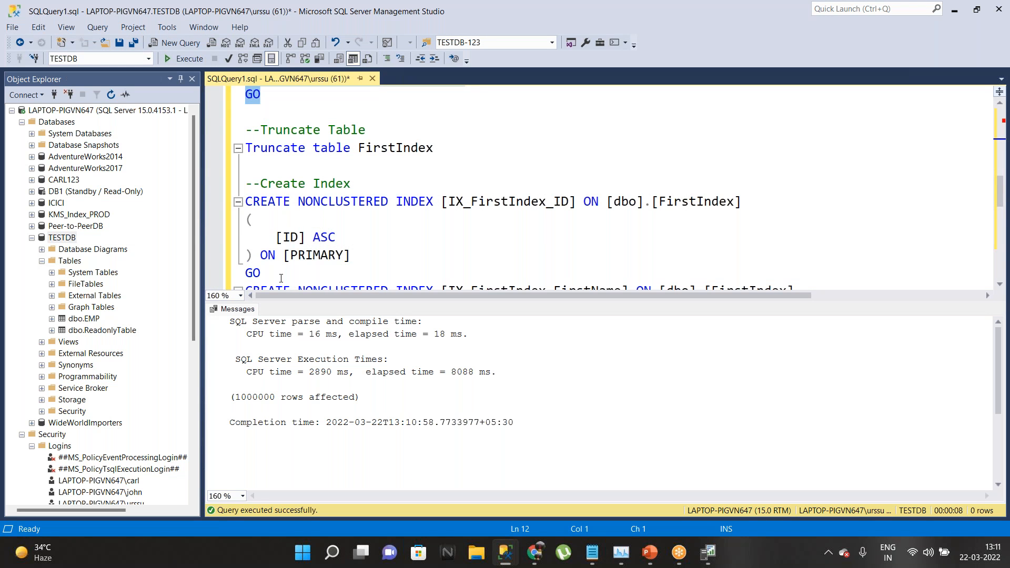
Step: Build nonclustered indexes on the ID, FirstName, LastName and City columns of FirstIndex
left_click_drag(246, 272, 245, 201)
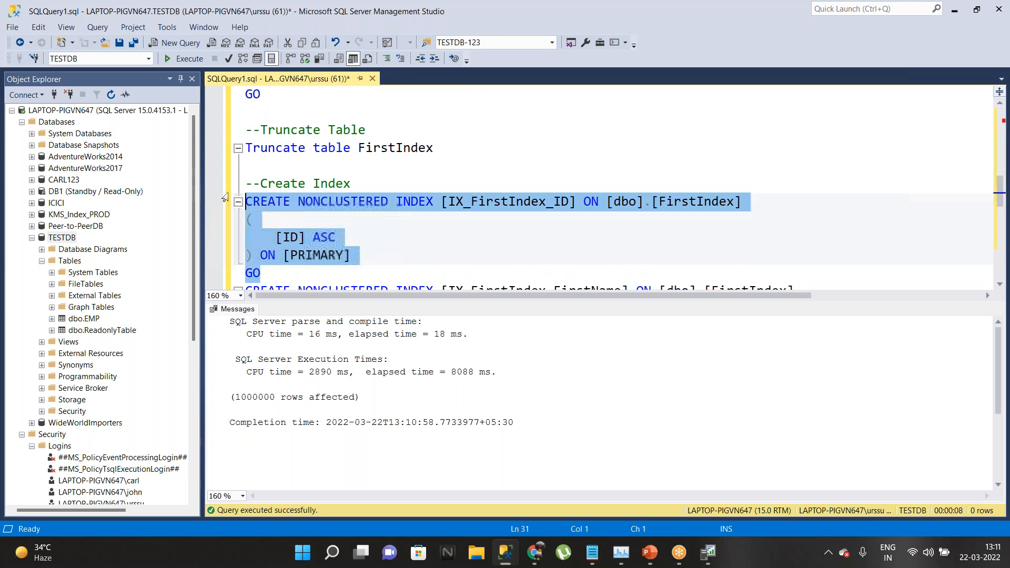
left_click(189, 60)
scroll(359, 201, "down", 2)
left_click_drag(262, 255, 229, 186)
left_click(182, 59)
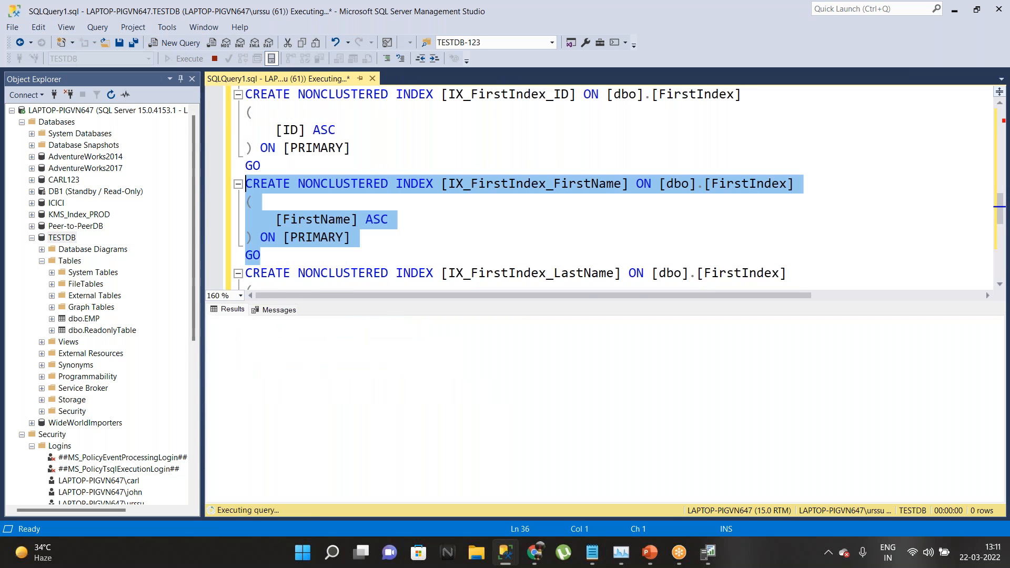
scroll(455, 188, "down", 3)
left_click_drag(262, 237, 233, 175)
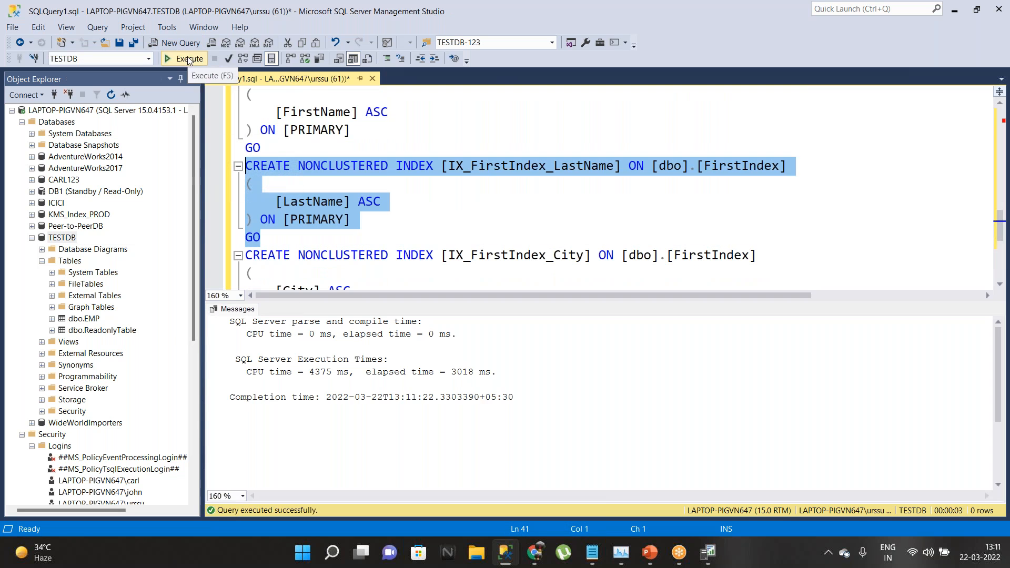
left_click(187, 57)
scroll(368, 198, "down", 2)
left_click_drag(261, 219, 245, 148)
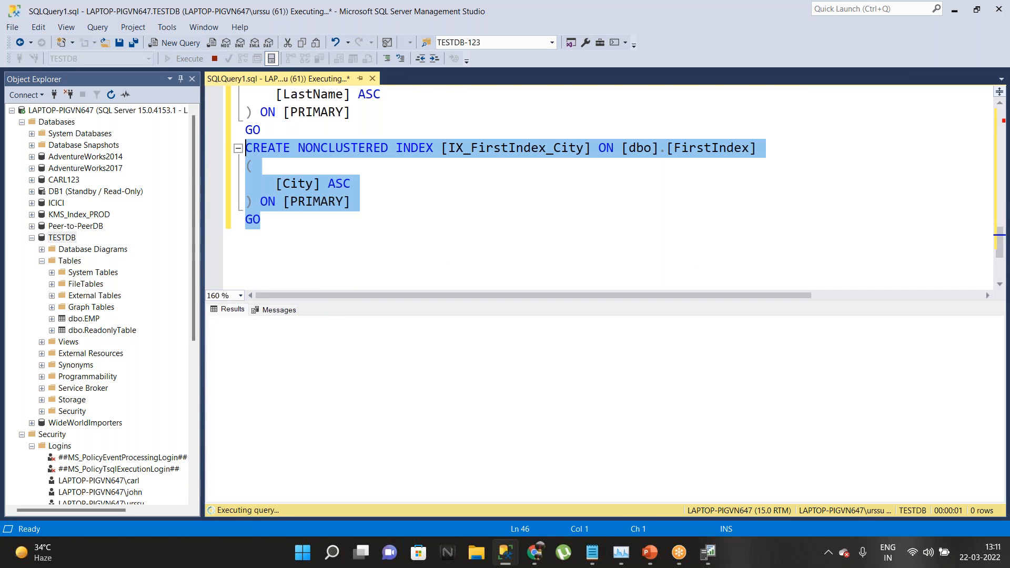
left_click(187, 63)
Step: Truncate FirstIndex and select the INSERT INTO FirstIndex query
scroll(439, 224, "up", 8)
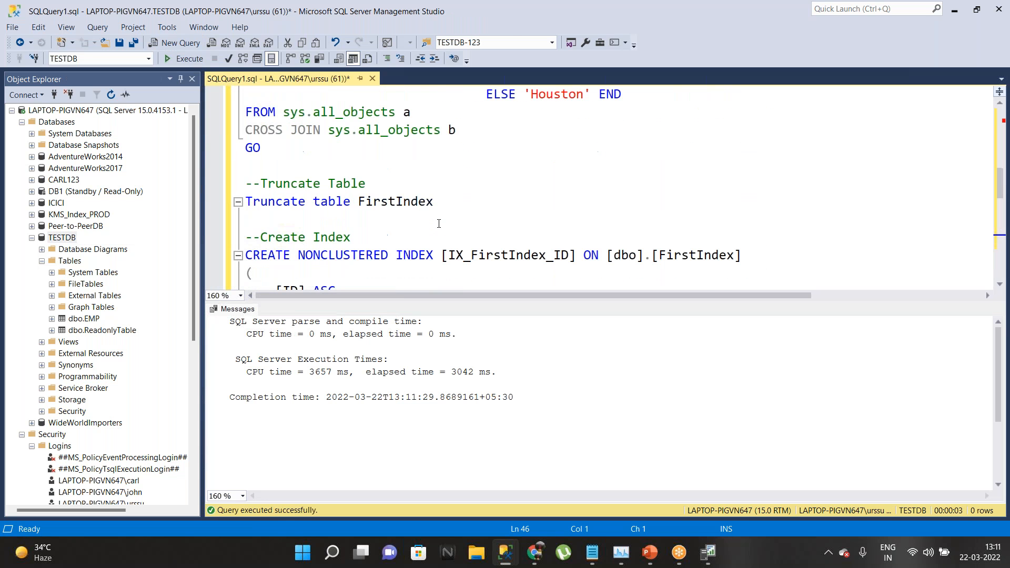
left_click_drag(459, 204, 245, 202)
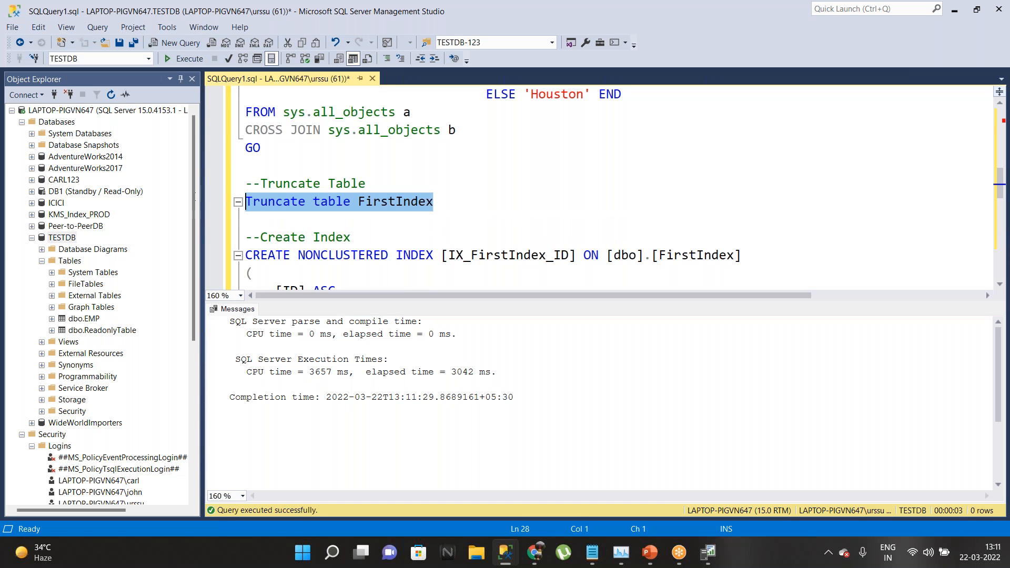
left_click(187, 58)
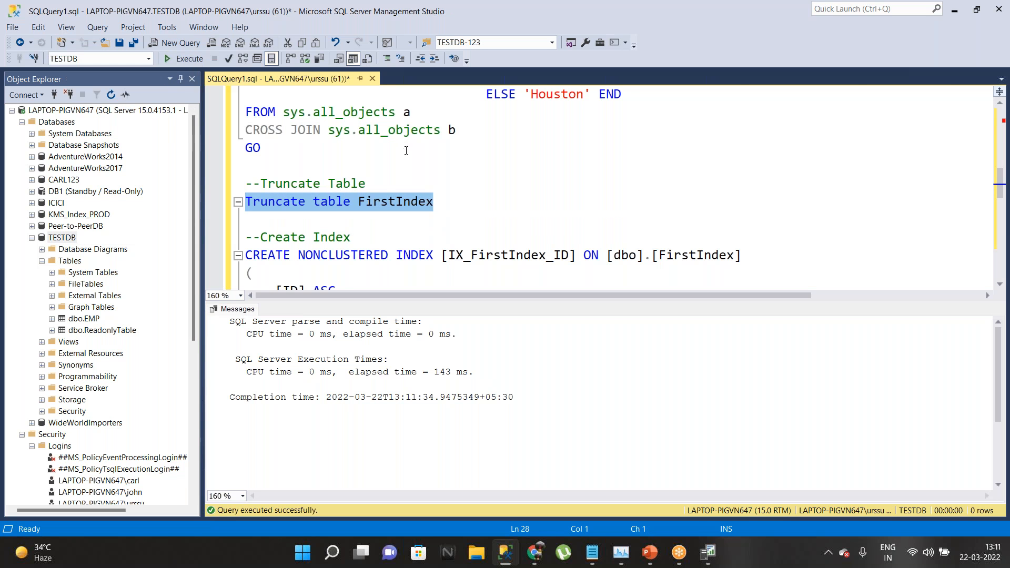
scroll(441, 183, "up", 1)
left_click_drag(291, 204, 223, 148)
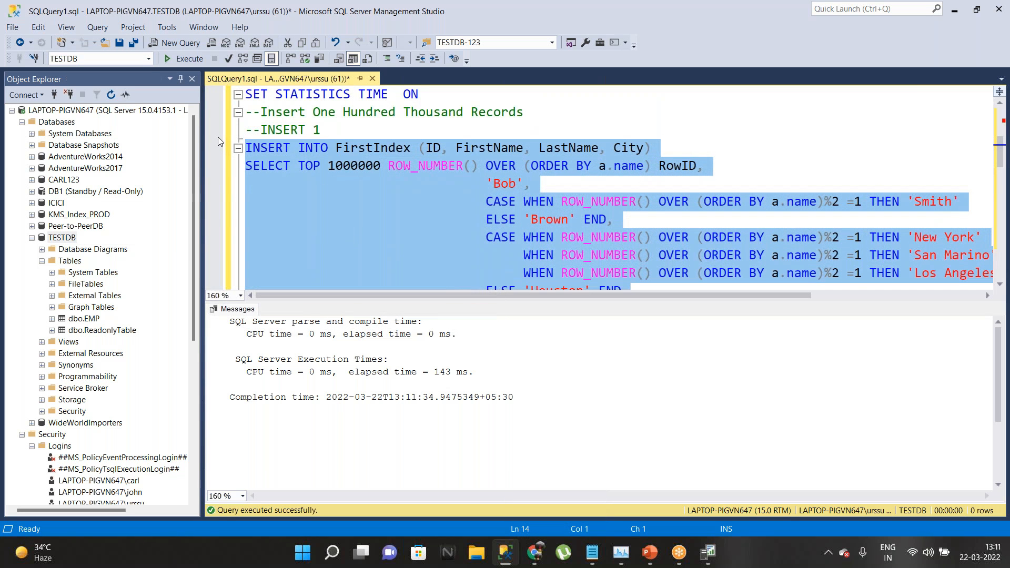
Step: Rerun the million-row INSERT INTO FirstIndex and view its batch event in Profiler
left_click(184, 58)
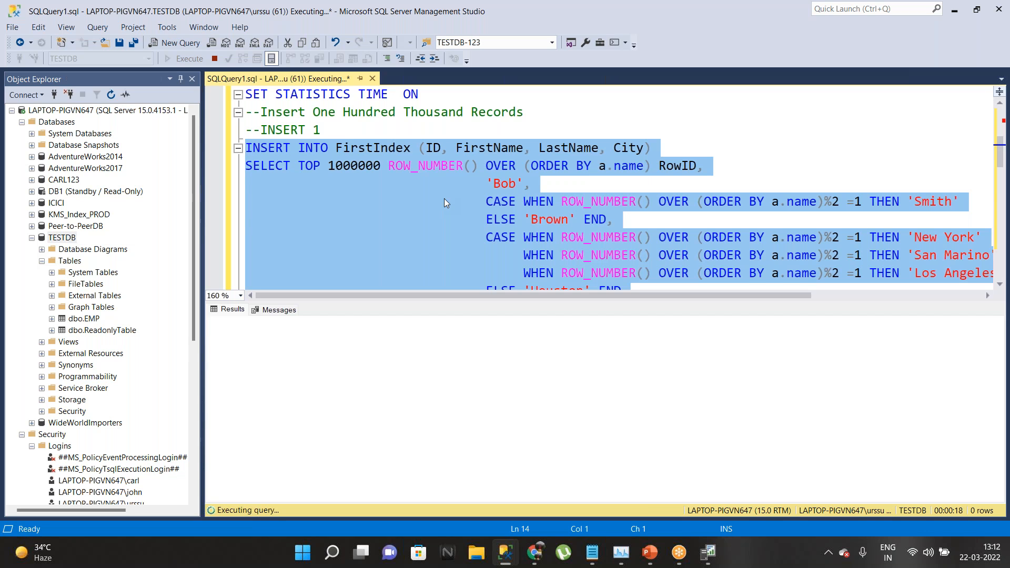
left_click(710, 555)
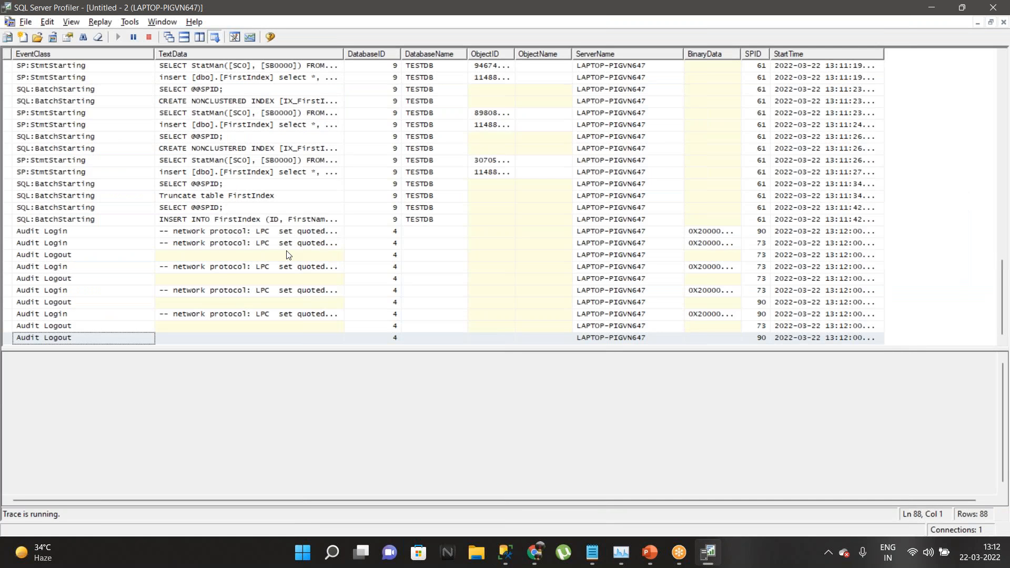
left_click(269, 223)
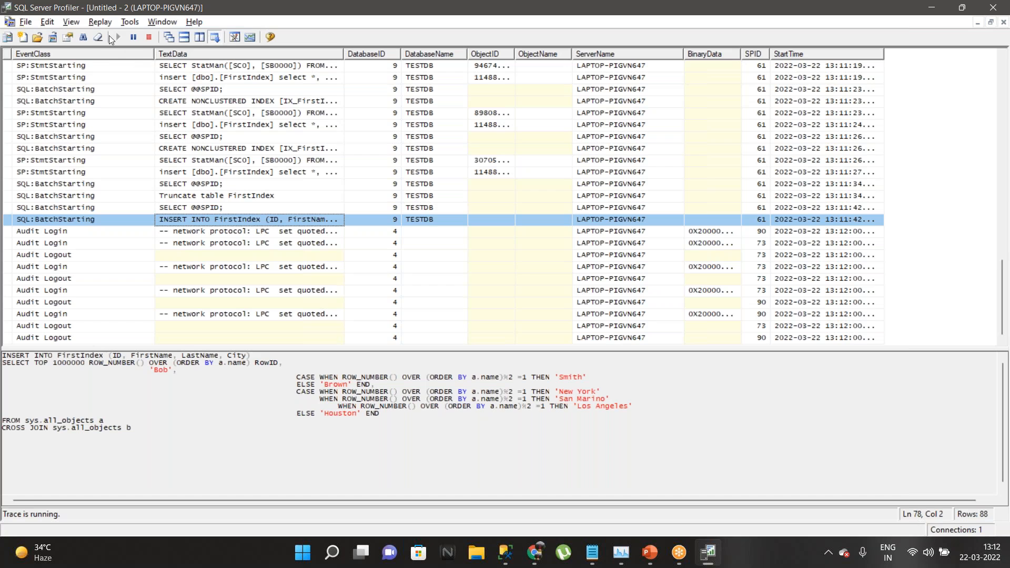
Step: Pause the trace and save it to the Desktop as trace file sp-sql
left_click(135, 37)
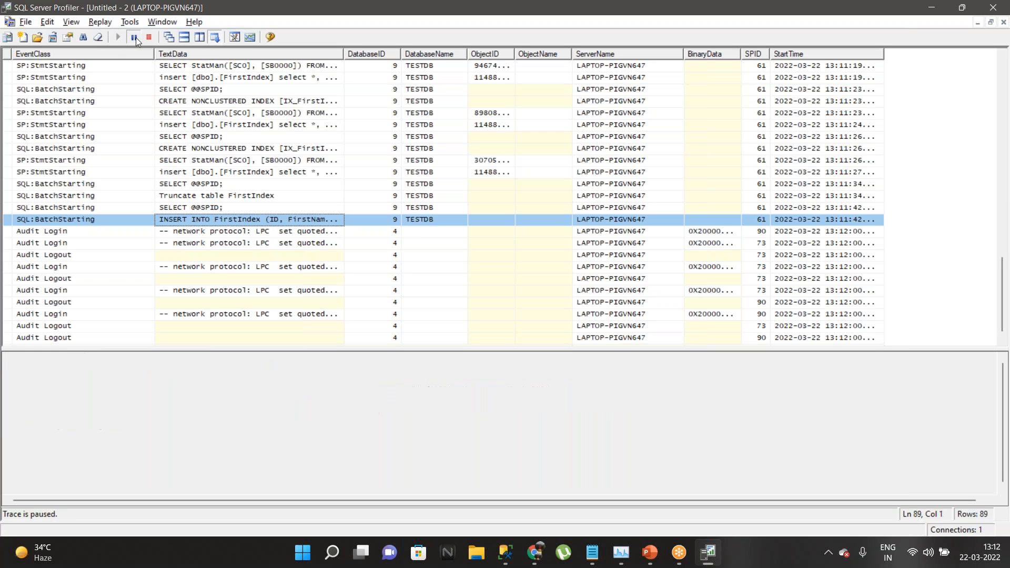
left_click(24, 22)
mouse_move(60, 100)
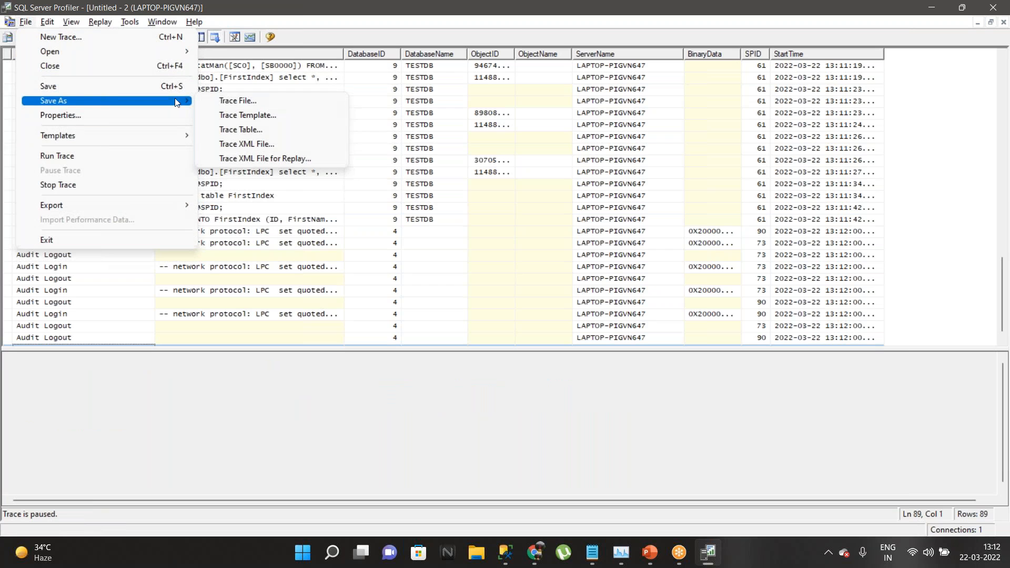
left_click(238, 102)
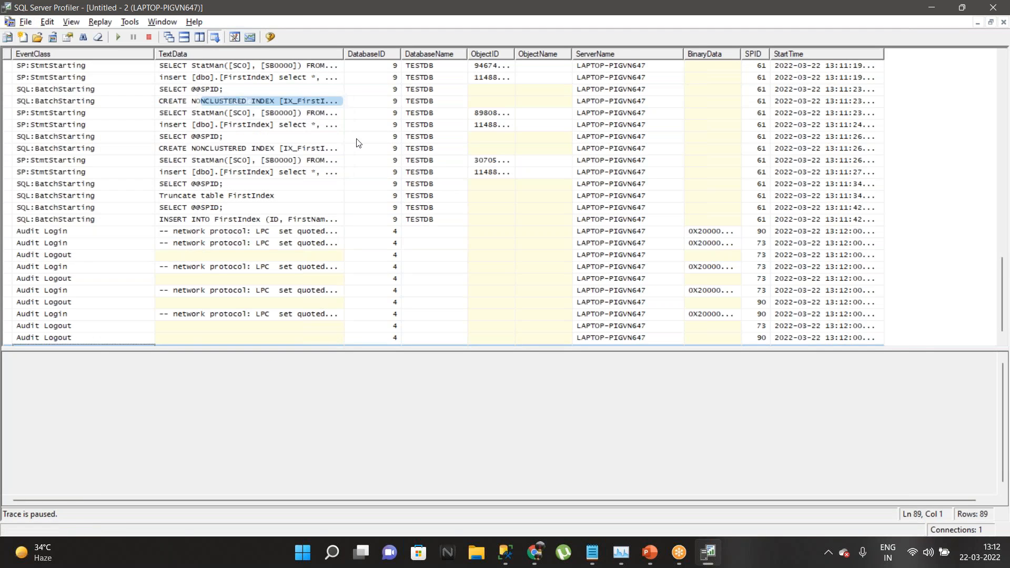
left_click(57, 145)
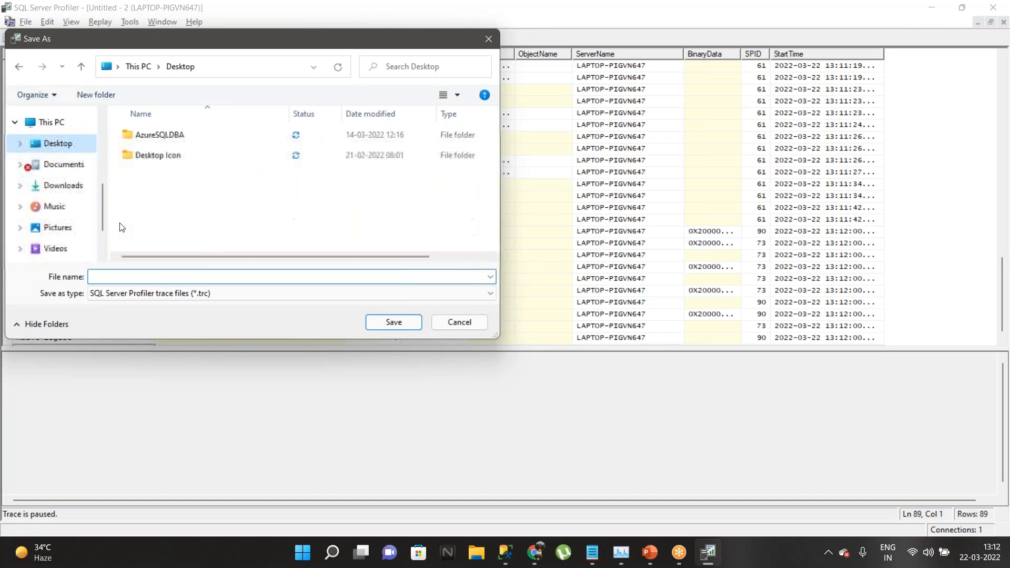
left_click(130, 275)
type("sp")
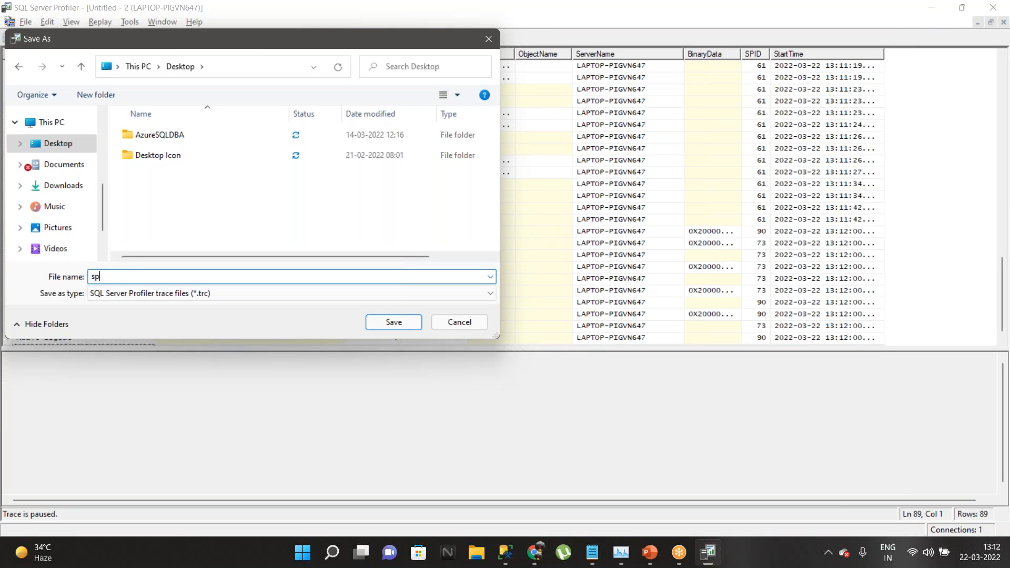
type("-sql")
left_click(390, 322)
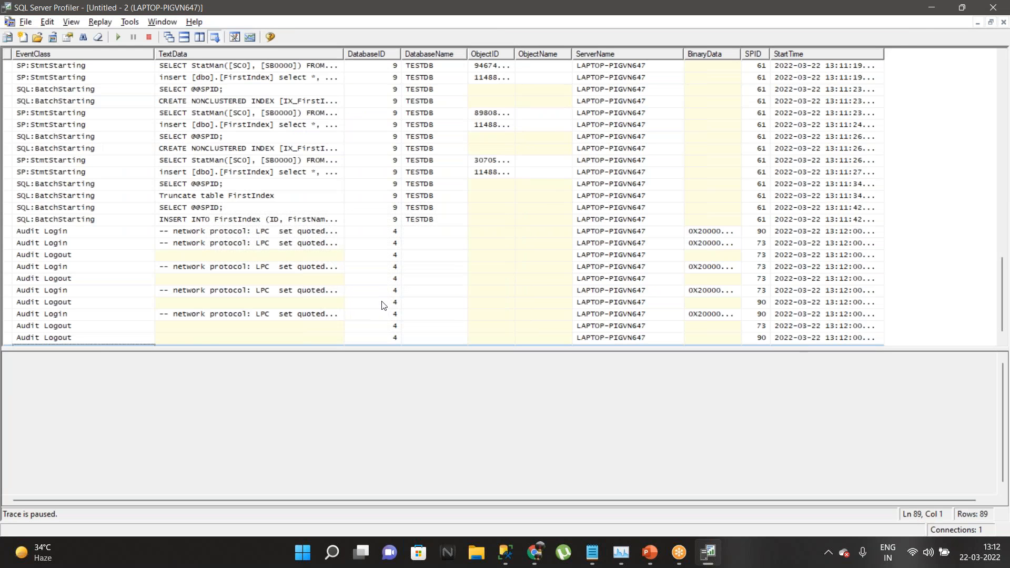
Step: Close Profiler despite running traces and select sp-sql.trc on the desktop
double_click(515, 9)
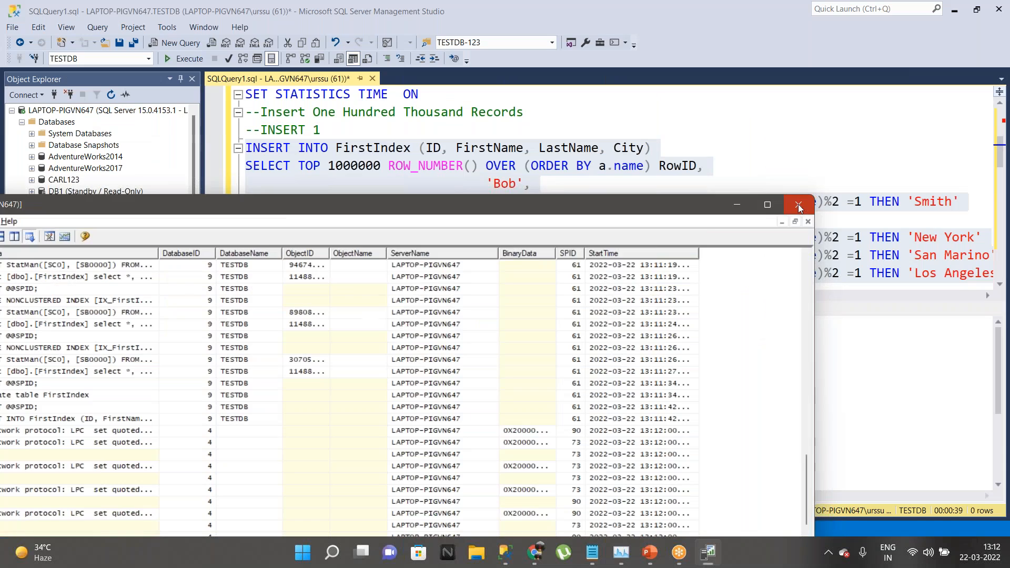
left_click(798, 204)
left_click(556, 321)
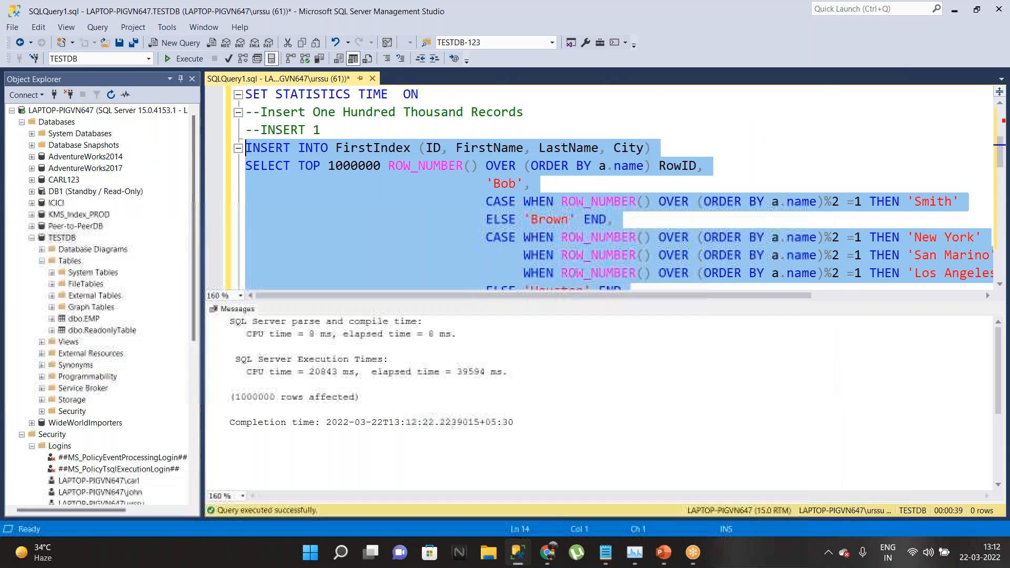
key("super+d")
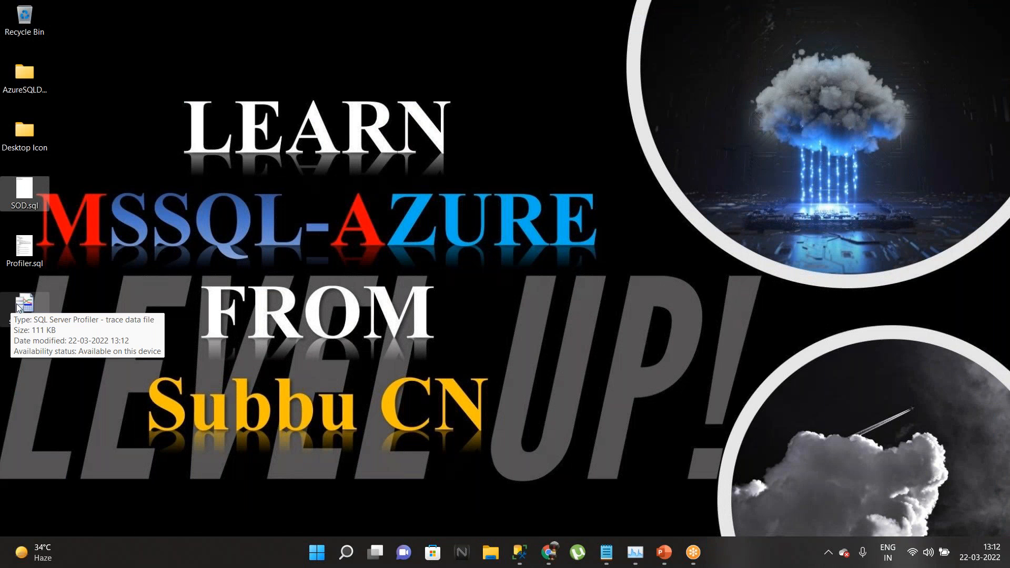
left_click(17, 307)
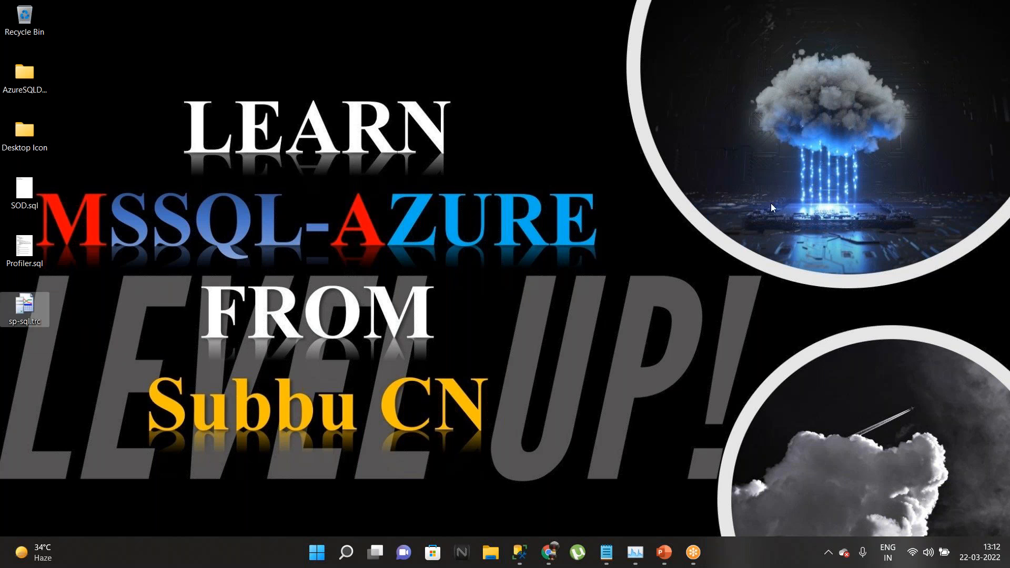